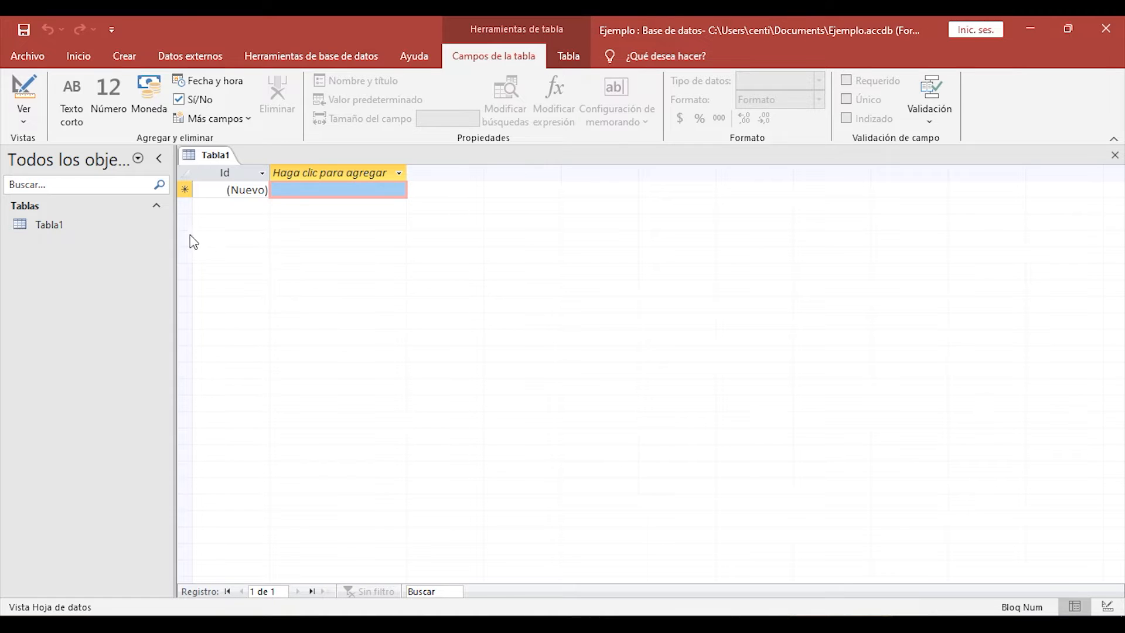
Switch the new table to Design View, saving it as Estudiante
left_click(28, 94)
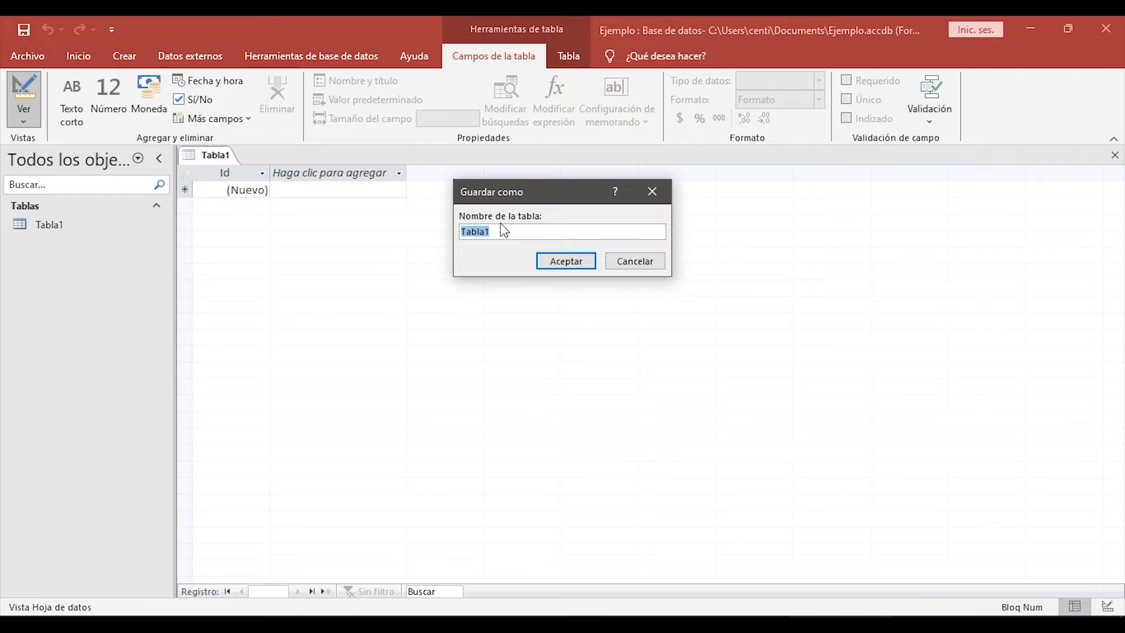
type("Estudiante")
key("Return")
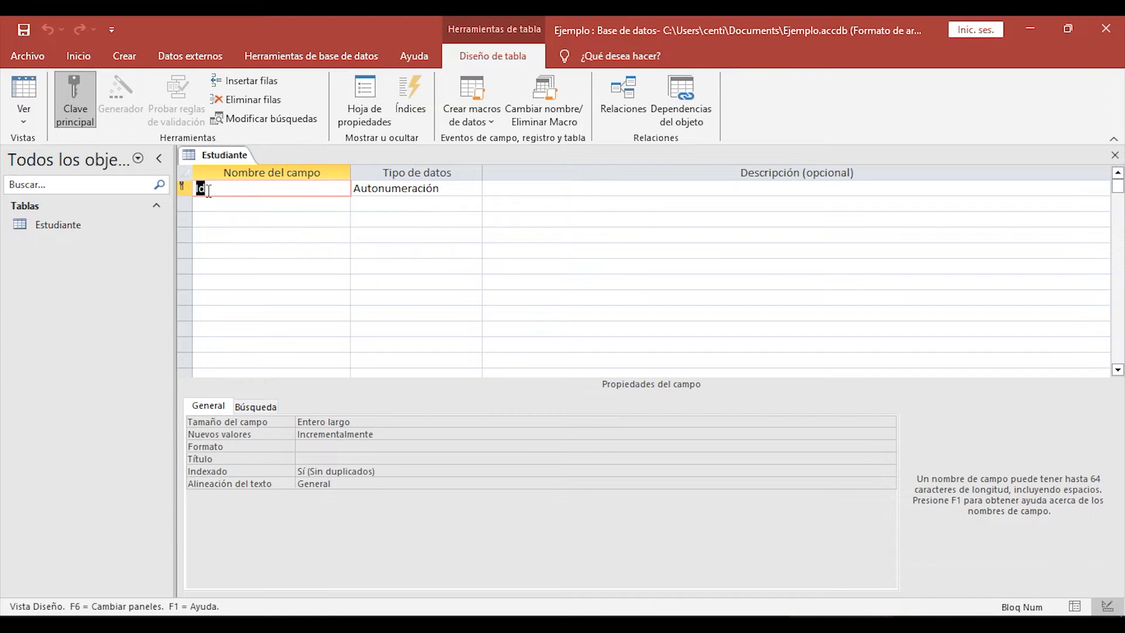
Rename the key field of the Estudiante table as Id Estudiante and set its data type to Número
key("Tab")
key("shift+Tab")
left_click(216, 198)
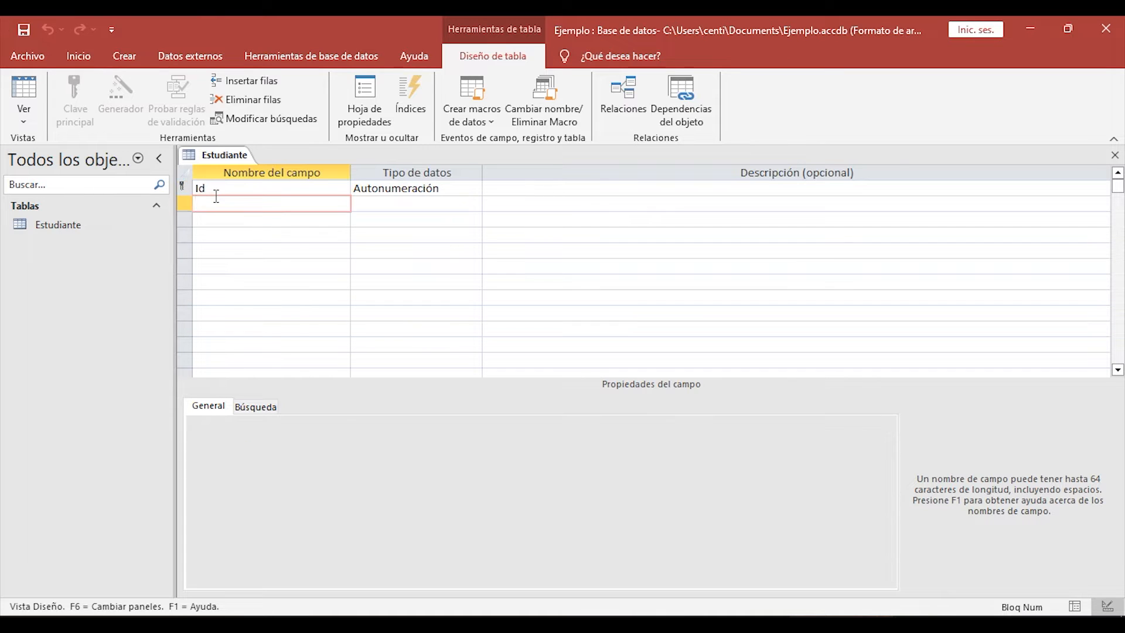
key("Up")
left_click(217, 195)
type("Estu")
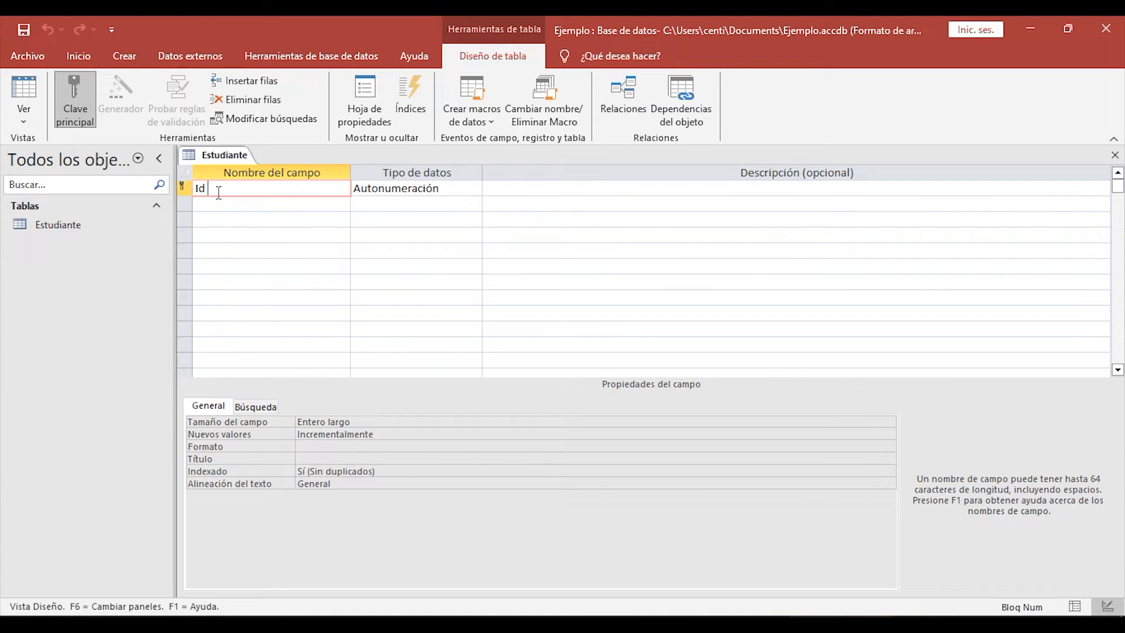
type("diante")
left_click(408, 189)
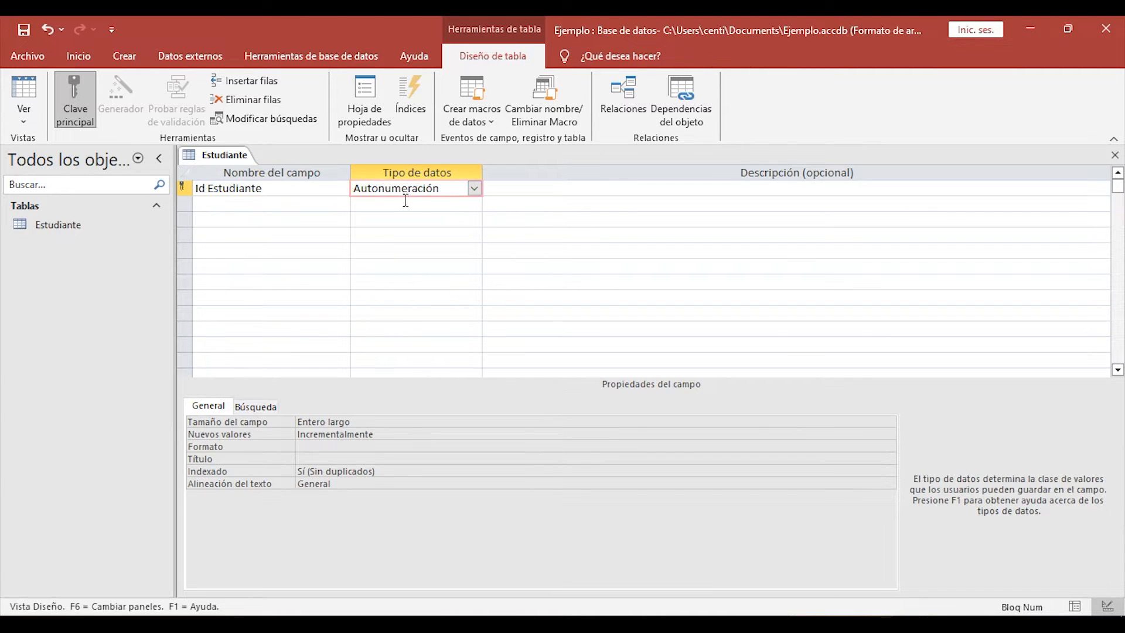
left_click(474, 188)
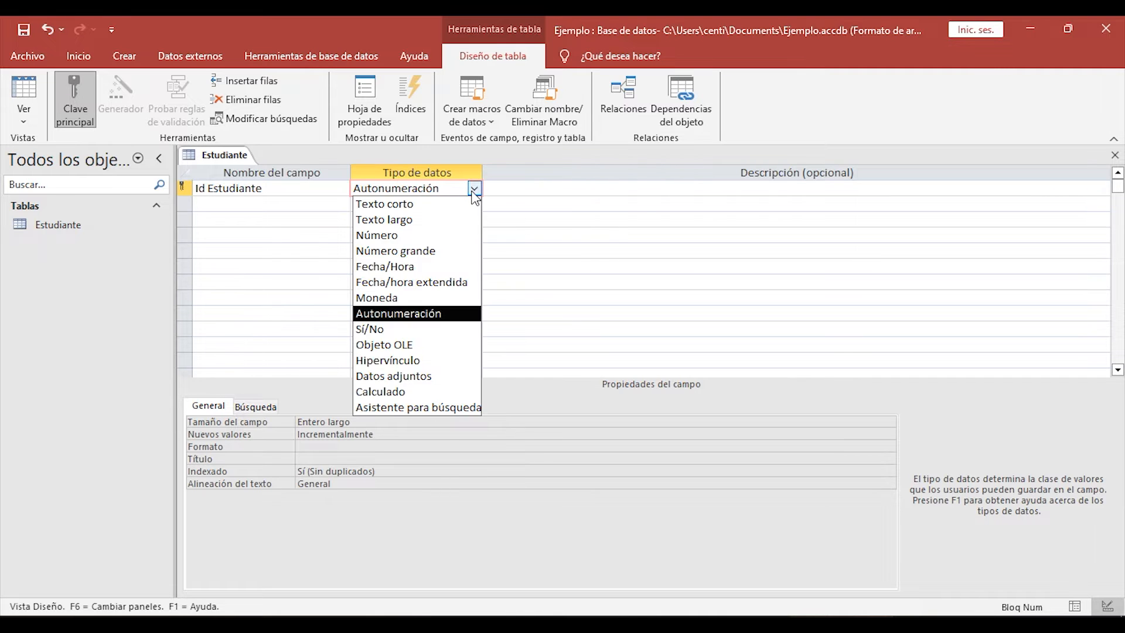
left_click(453, 235)
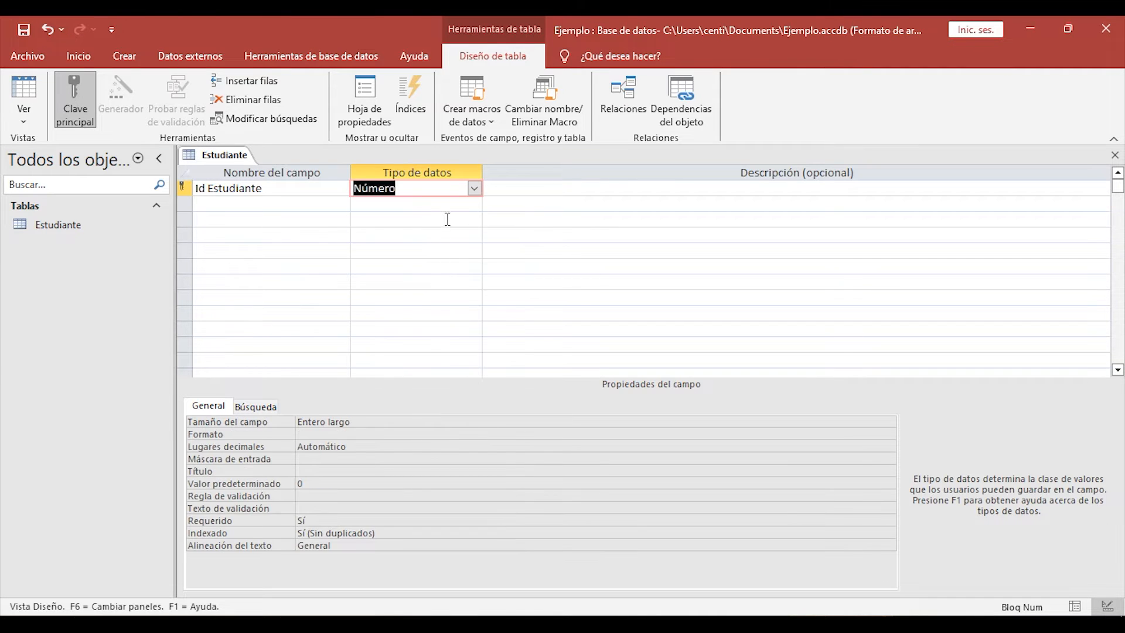
Add the fields Nombre, Apellido, Fecha de nacimiento and Id Grado below Id Estudiante
left_click(331, 206)
type("Nombre")
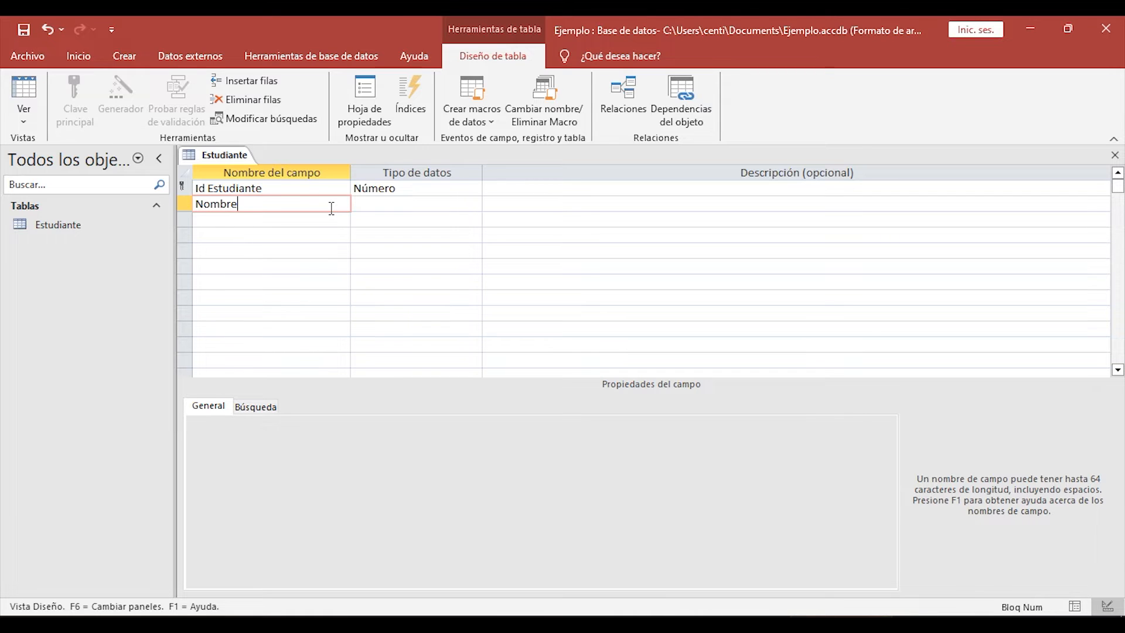
left_click(339, 221)
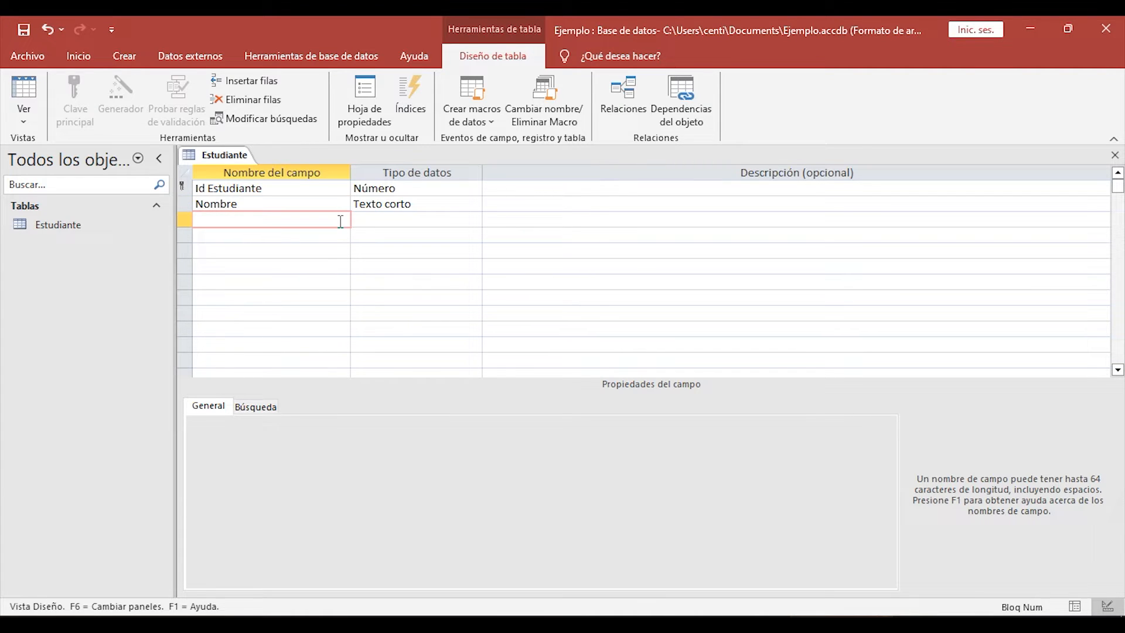
type("Apellido")
left_click(314, 239)
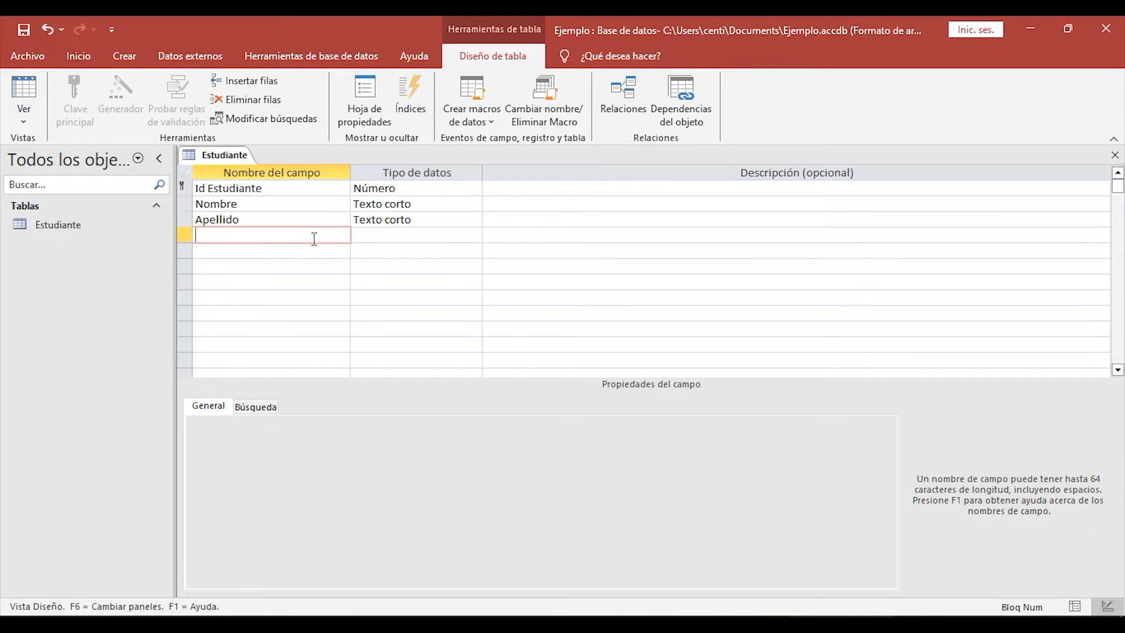
type("Fecha de nacimiento")
left_click(271, 252)
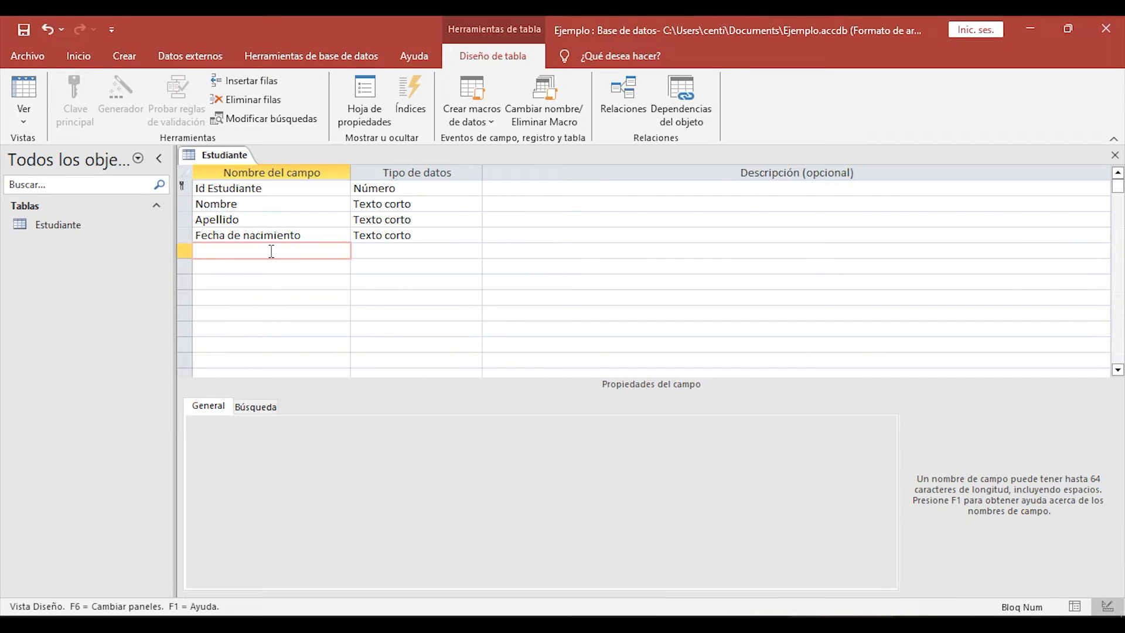
type("Id Grado")
left_click(368, 253)
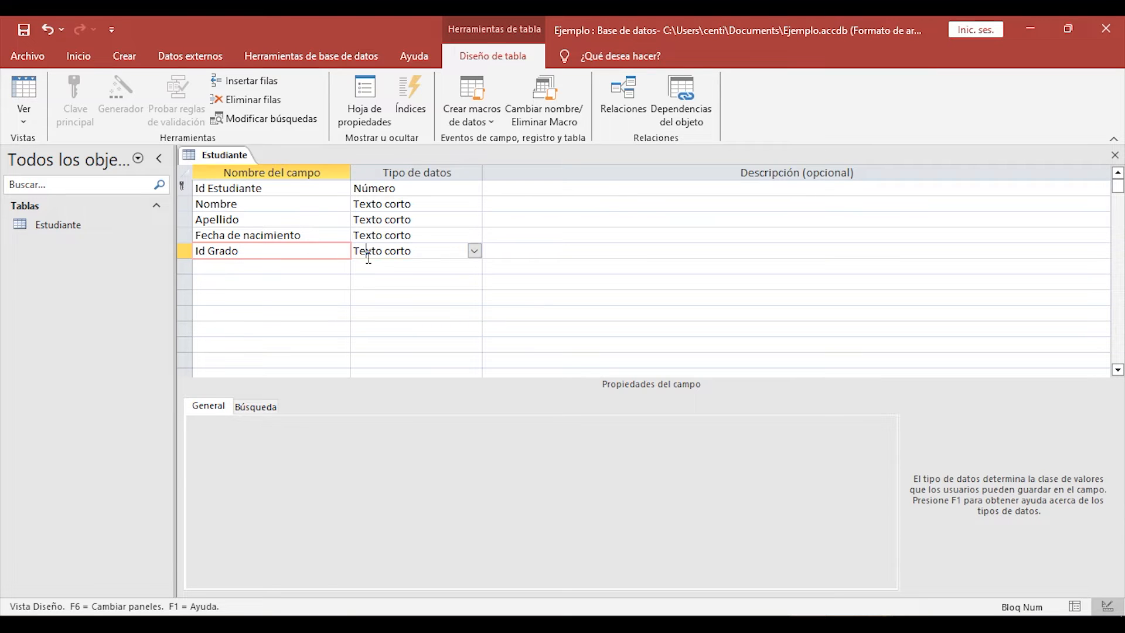
Choose Texto corto as the data type of Nombre and Fecha/Hora for Fecha de nacimiento
left_click(437, 203)
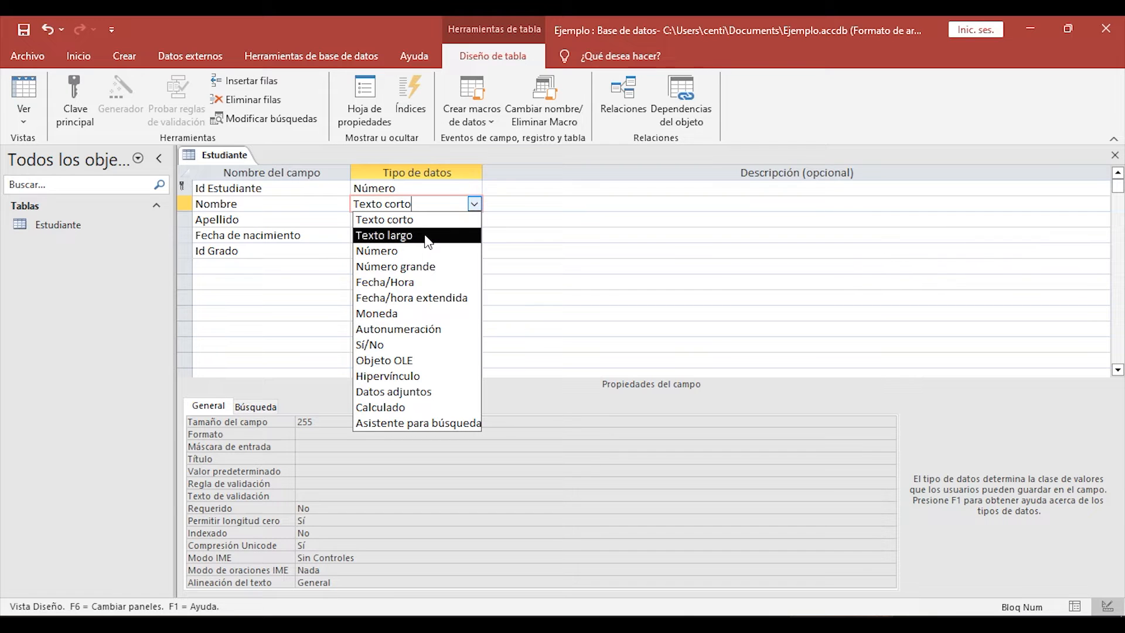
left_click(425, 220)
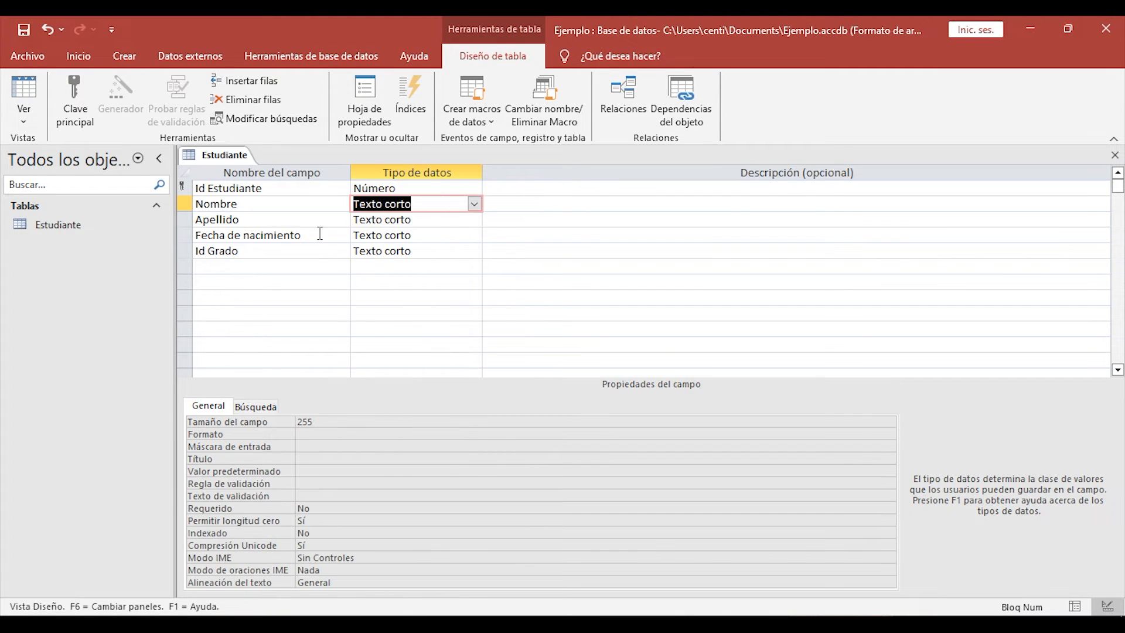
left_click(417, 244)
left_click(417, 235)
left_click(476, 233)
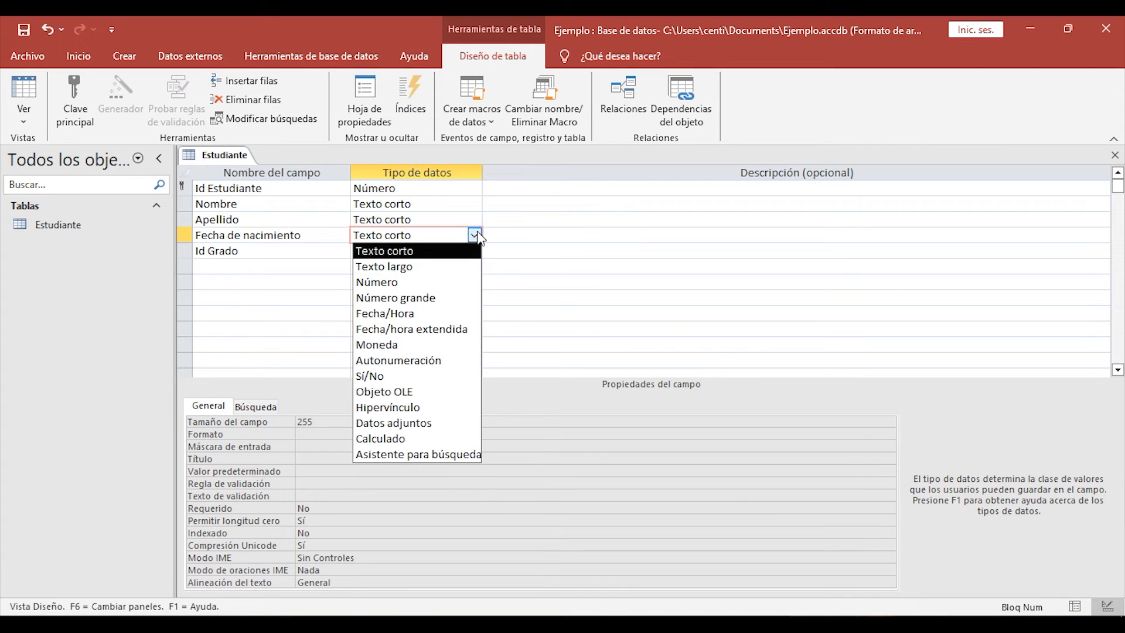
left_click(441, 316)
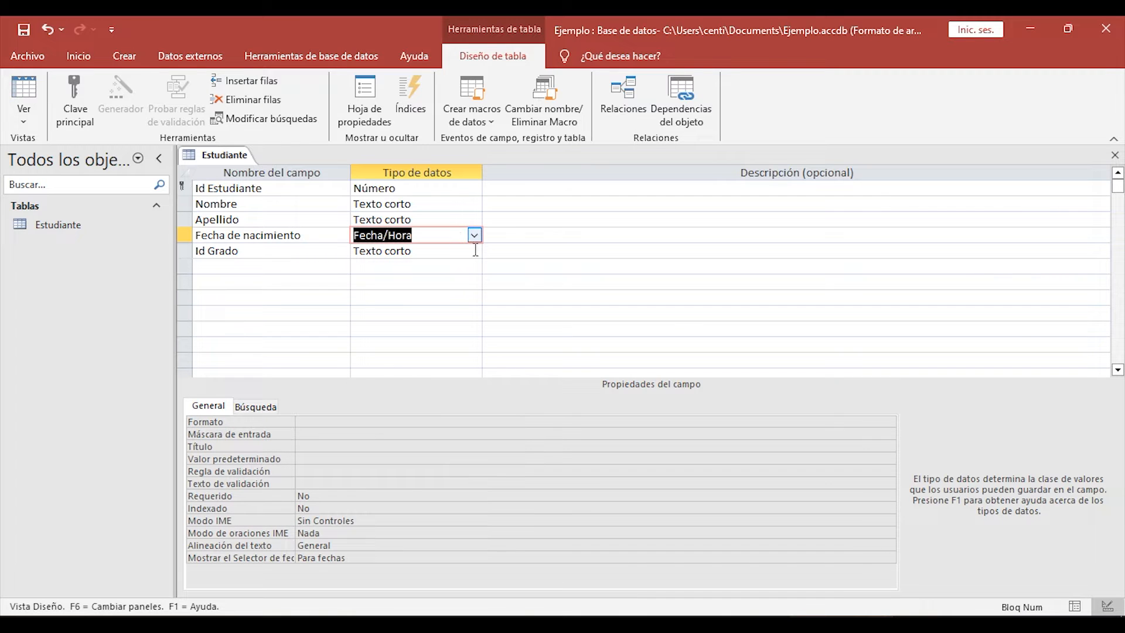
Set the data type of the Id Grado field in the Estudiante table to Número
left_click(447, 251)
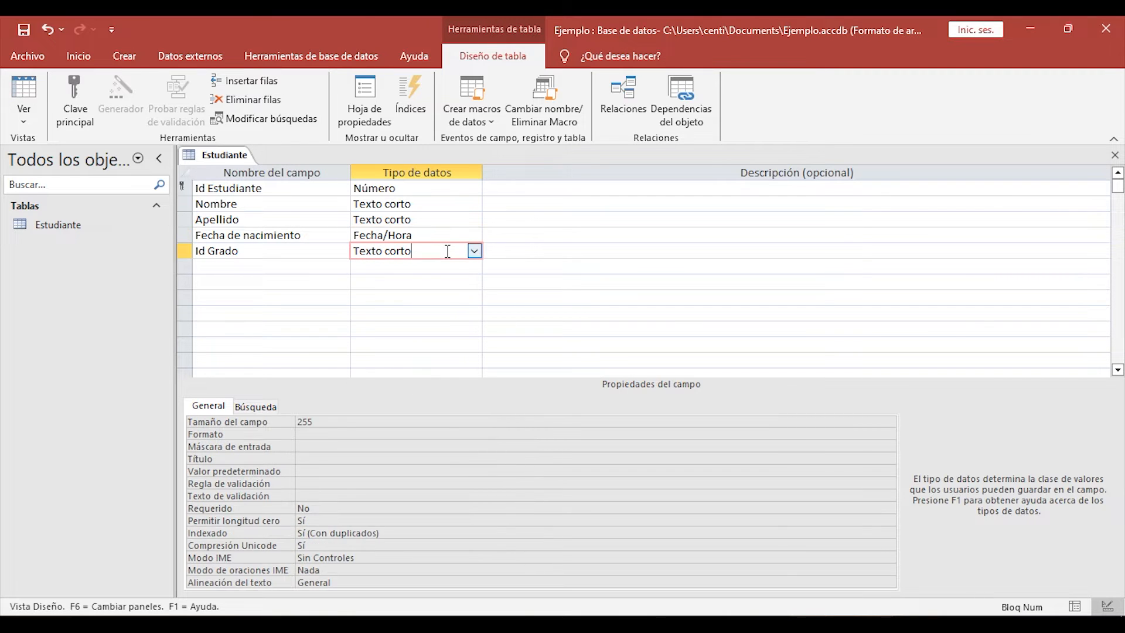
left_click(474, 251)
left_click(456, 300)
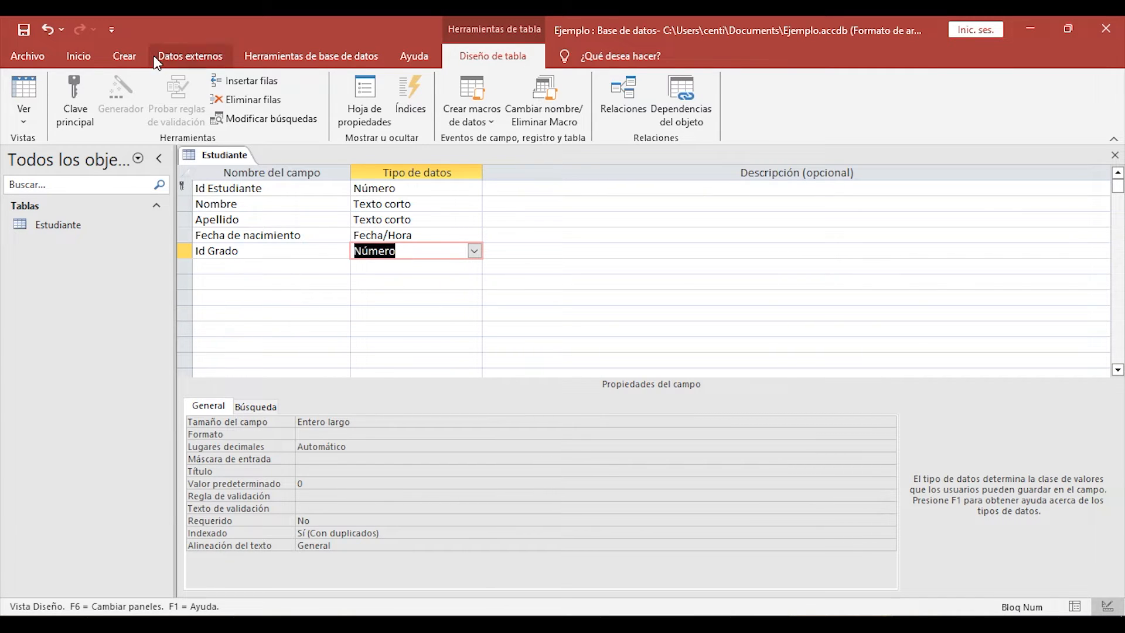
Create a second table and switch it to Design View, saving it as Grados
left_click(136, 57)
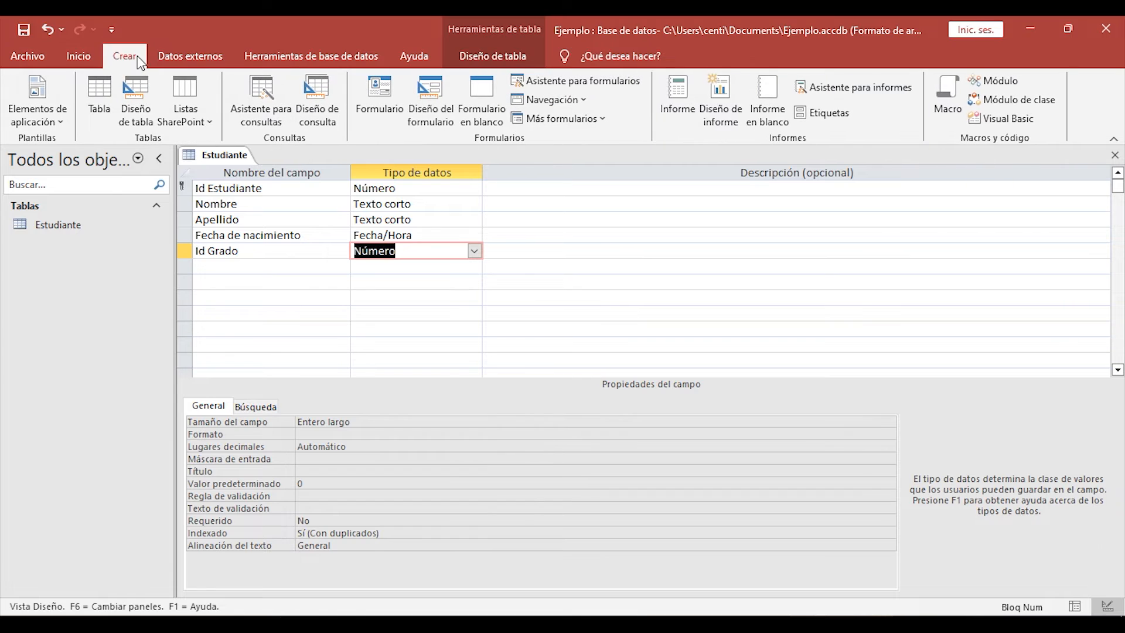
left_click(103, 96)
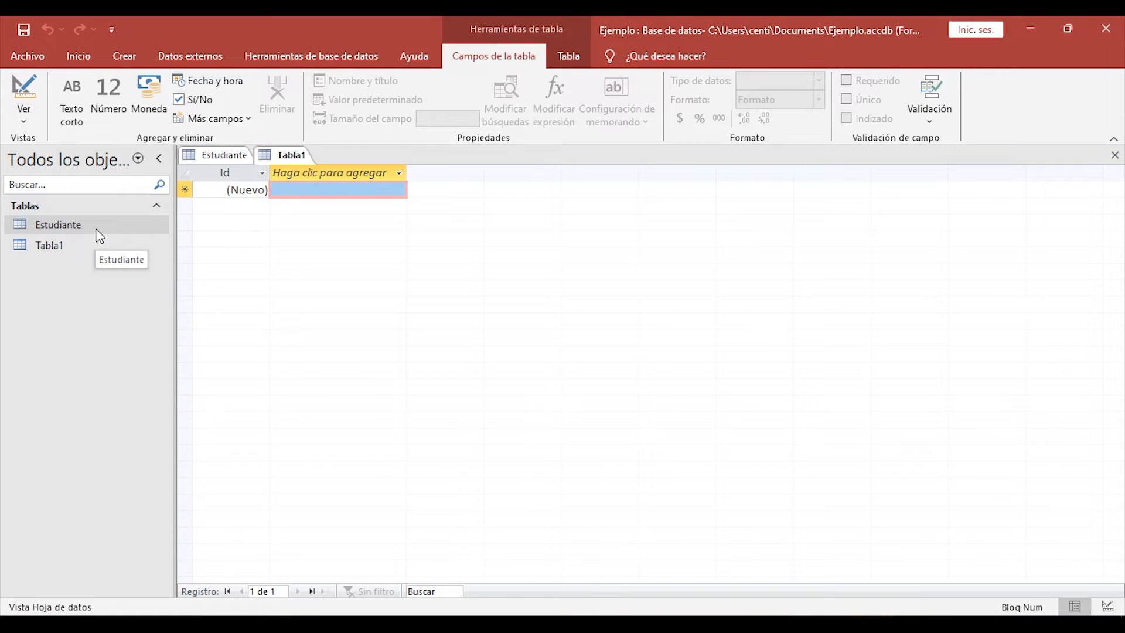
left_click(27, 94)
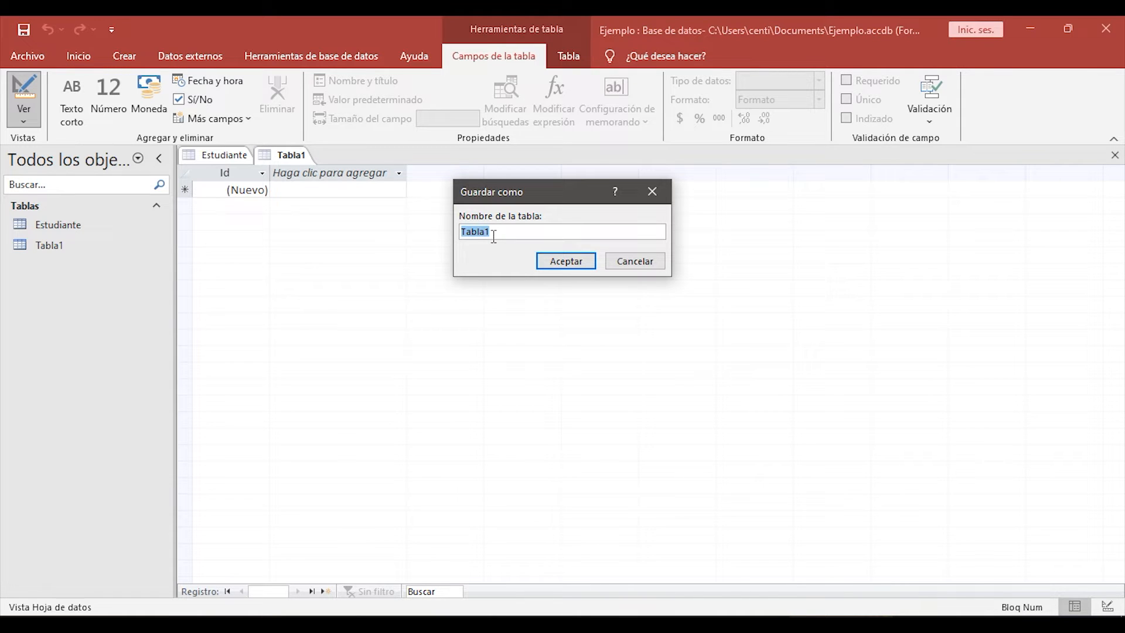
type("r")
key("BackSpace")
type("Grados")
key("Return")
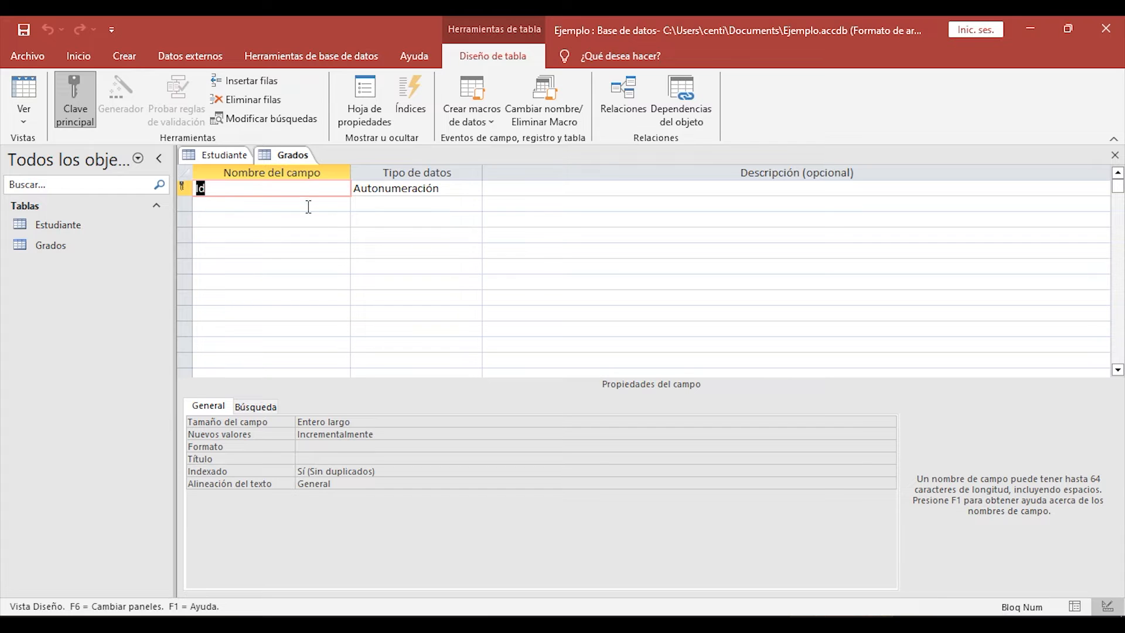
Rename the key field of the Grados table as Id Grado and add a Nombre Grado field
left_click(263, 190)
type("Grado")
left_click(256, 205)
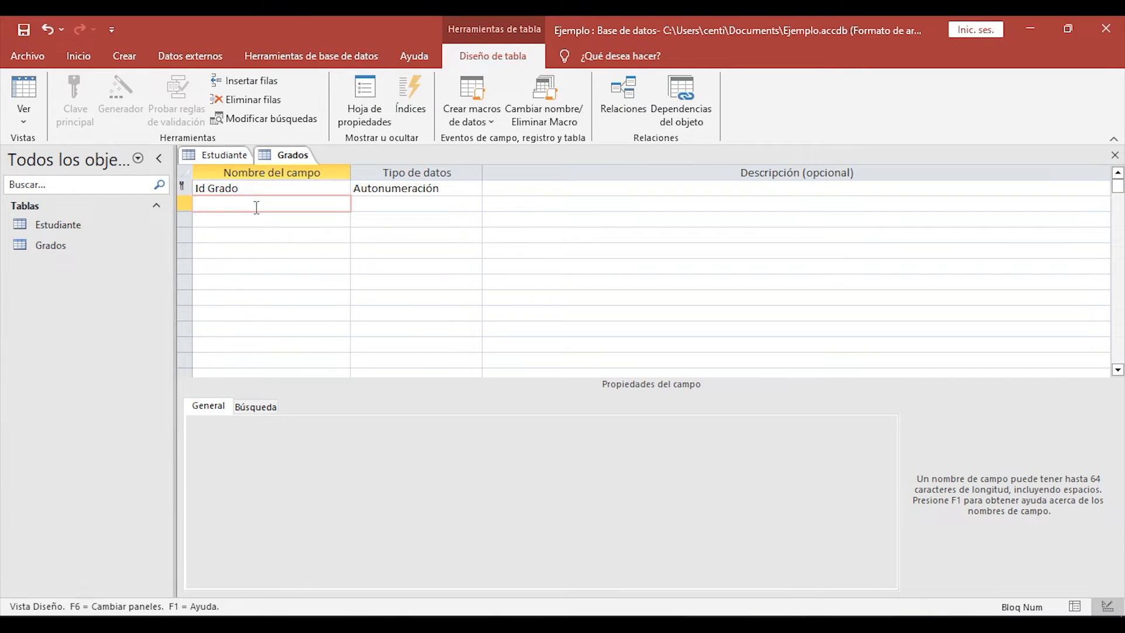
type("Nombre Grado")
Set the data type of Id Grado in the Grados table to Número, leaving Nombre Grado as Texto corto
left_click(452, 188)
left_click(475, 188)
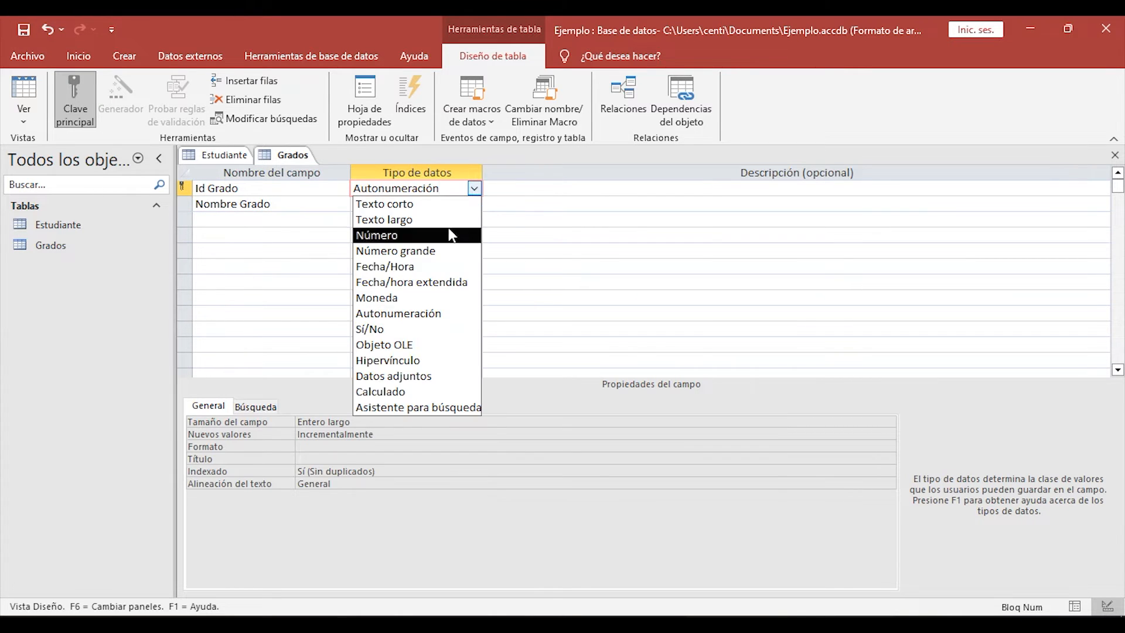
left_click(425, 235)
left_click(428, 203)
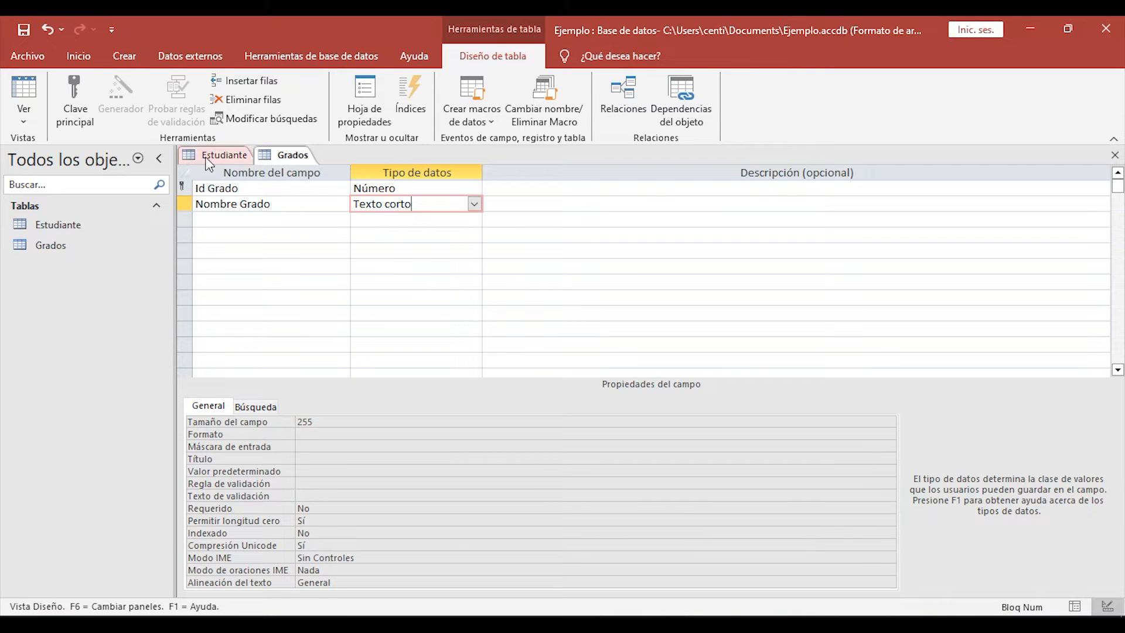
Create a third table and switch it to Design View, saving it as Calificaciones
left_click(125, 59)
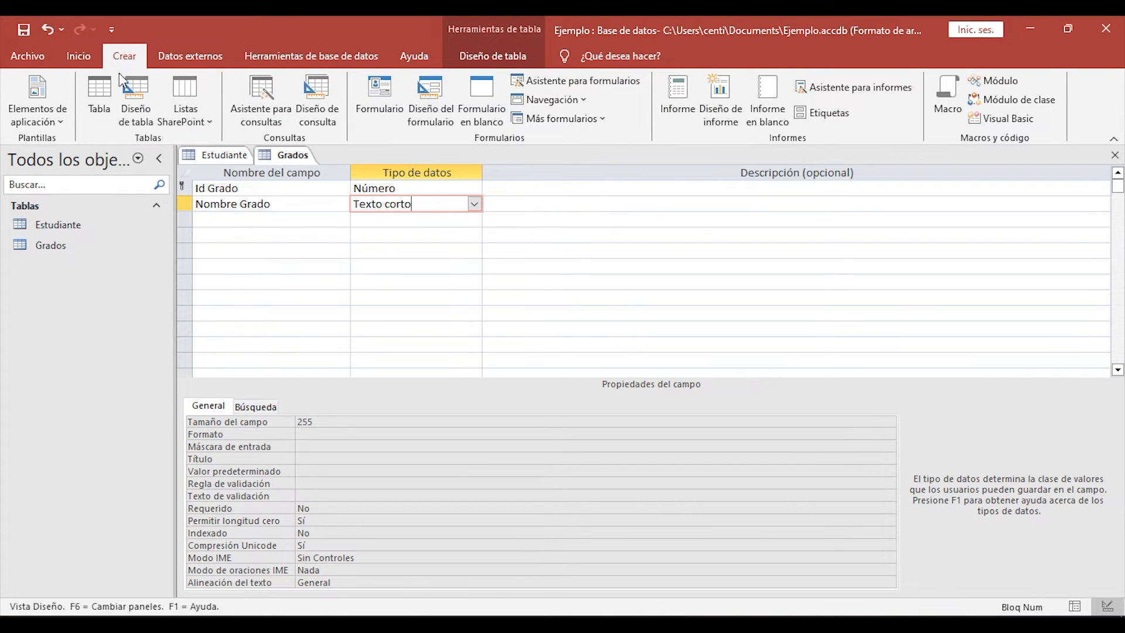
left_click(101, 101)
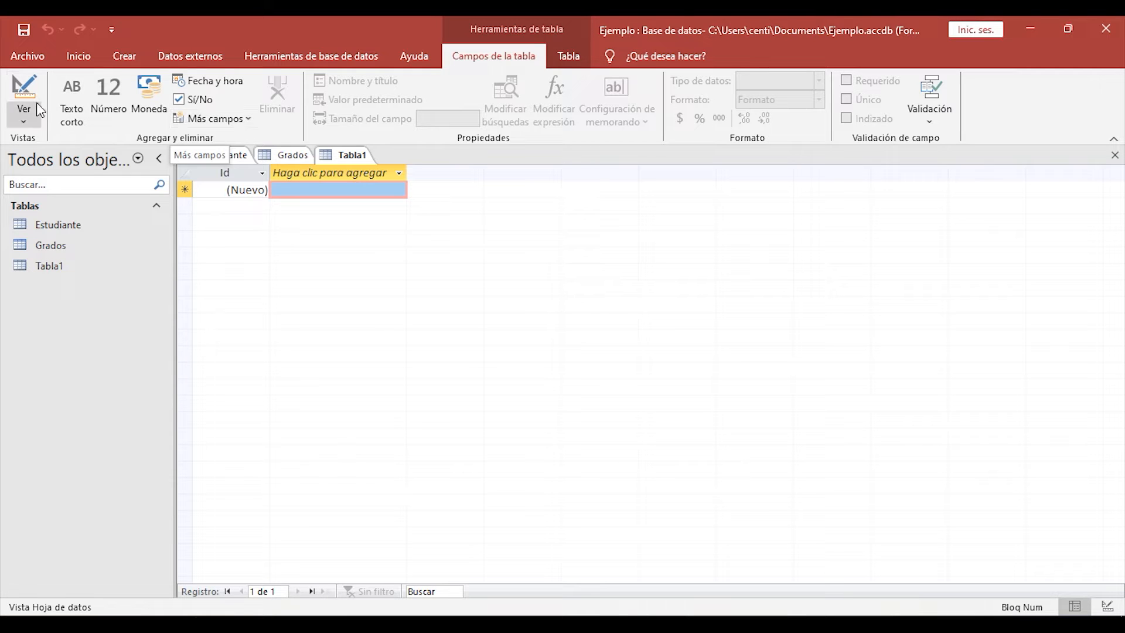
left_click(25, 88)
type("Ca")
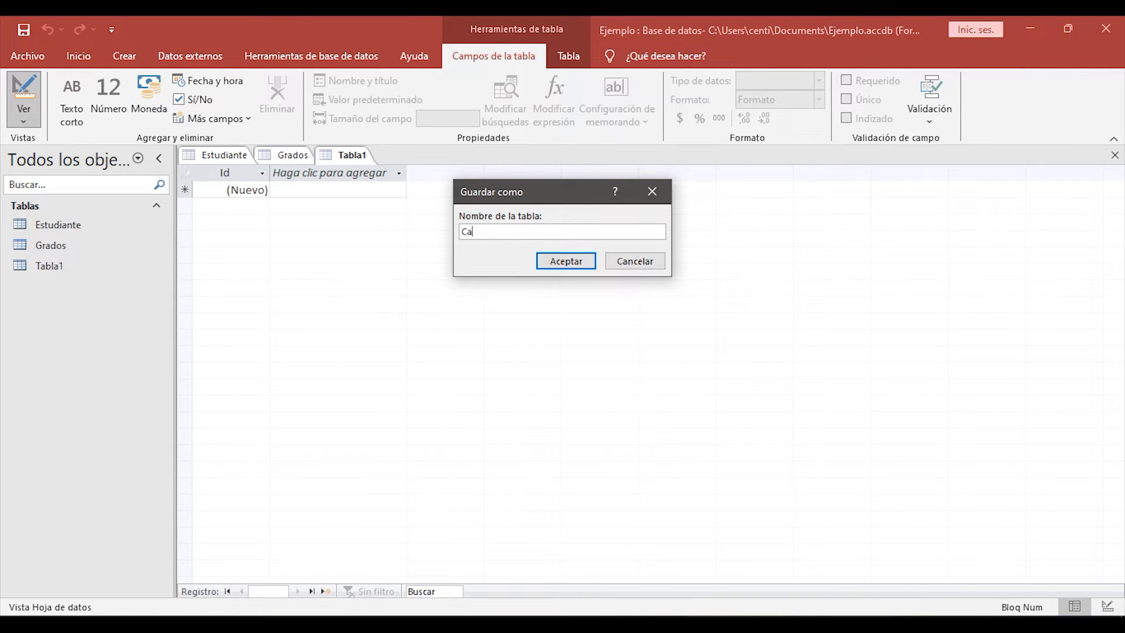
type("lificaciones")
left_click(576, 260)
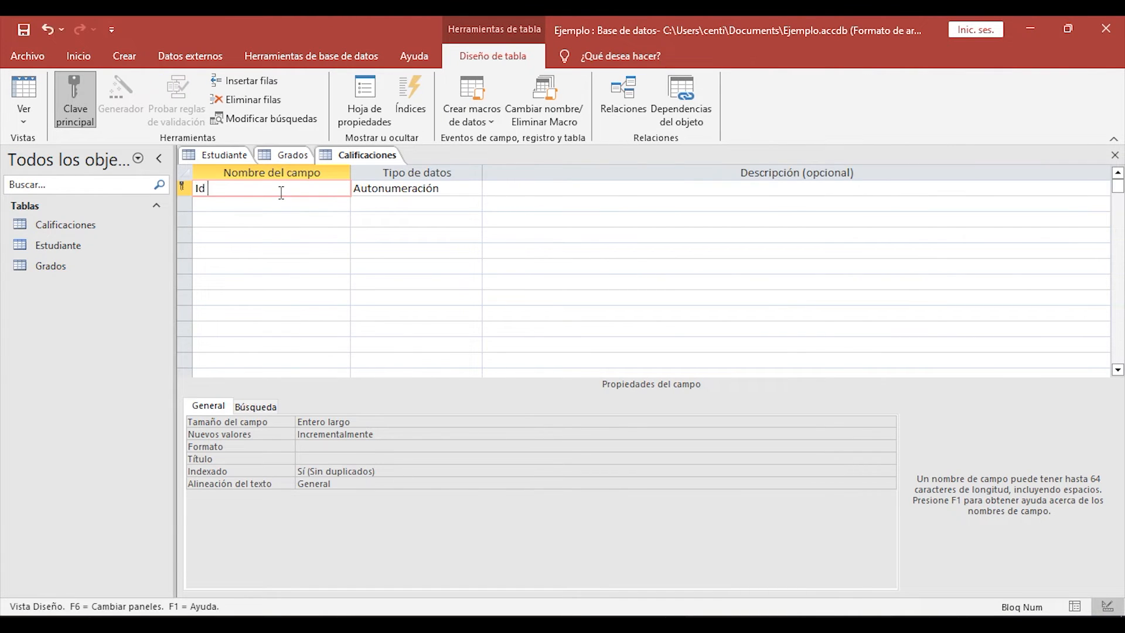
Rename the key field as Id Calificaciones and add the fields Id Estudiante, Id Asignatura and Nota
type("Calificaciones")
left_click(297, 203)
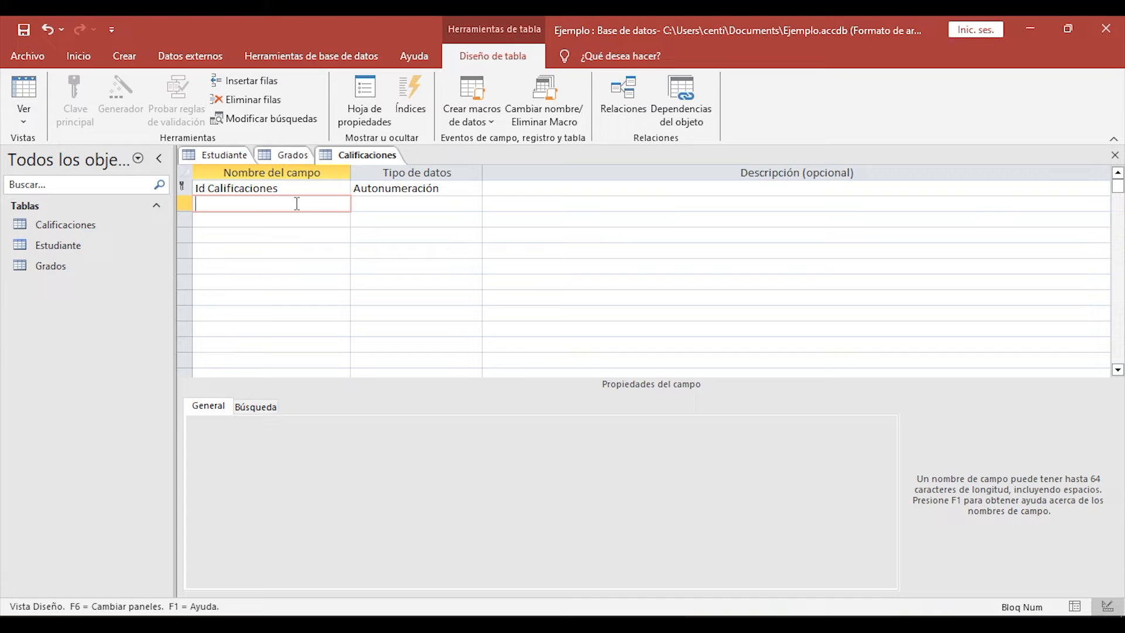
type("Id Estudiante")
left_click(332, 218)
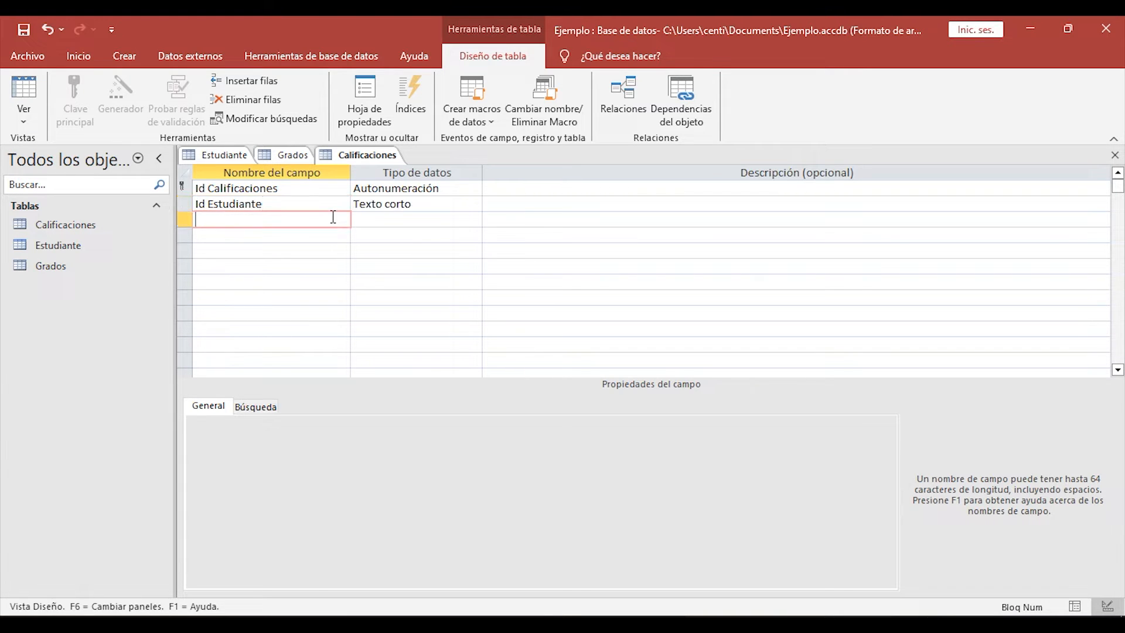
type("Id Asignatura")
left_click(332, 233)
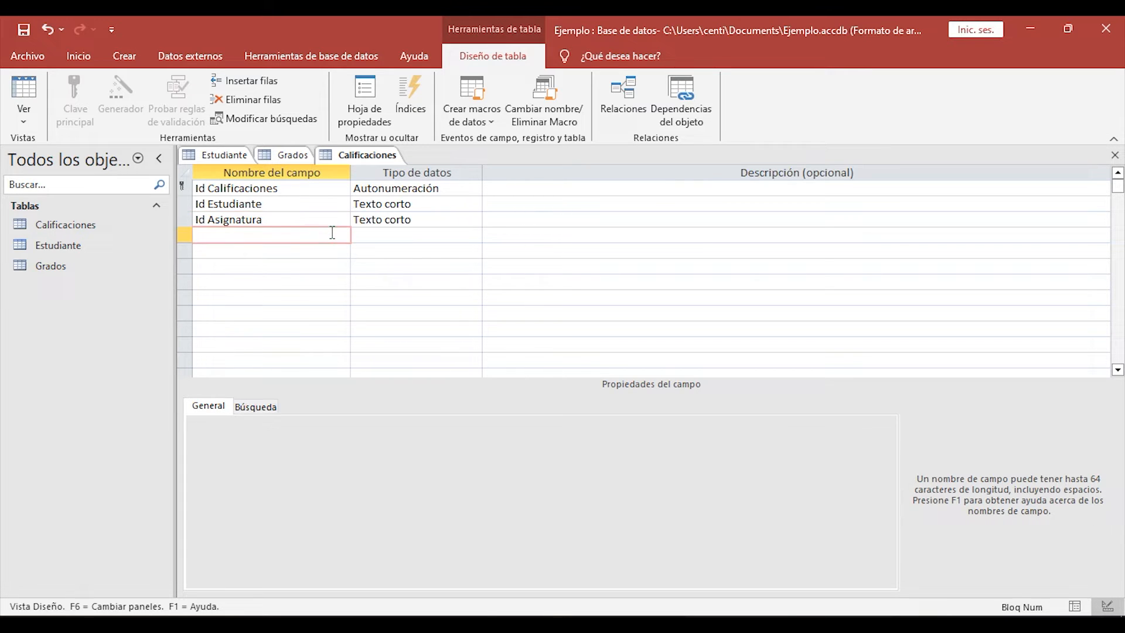
type("Nota")
Set the data types of Id Calificaciones and Id Estudiante in the Calificaciones table to Número
left_click(412, 188)
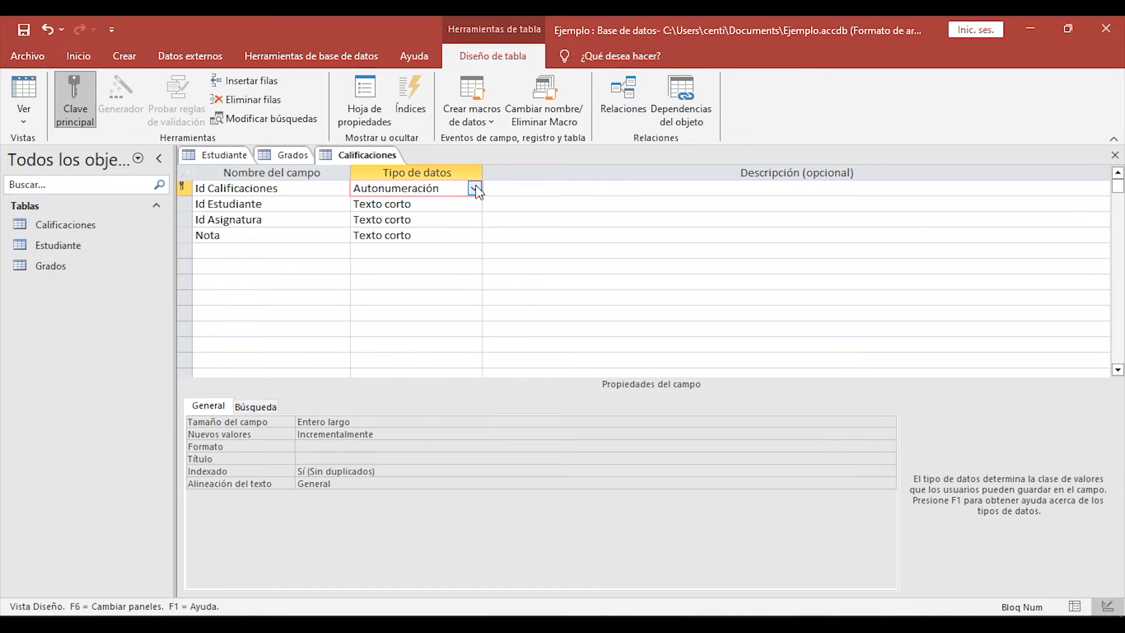
left_click(475, 188)
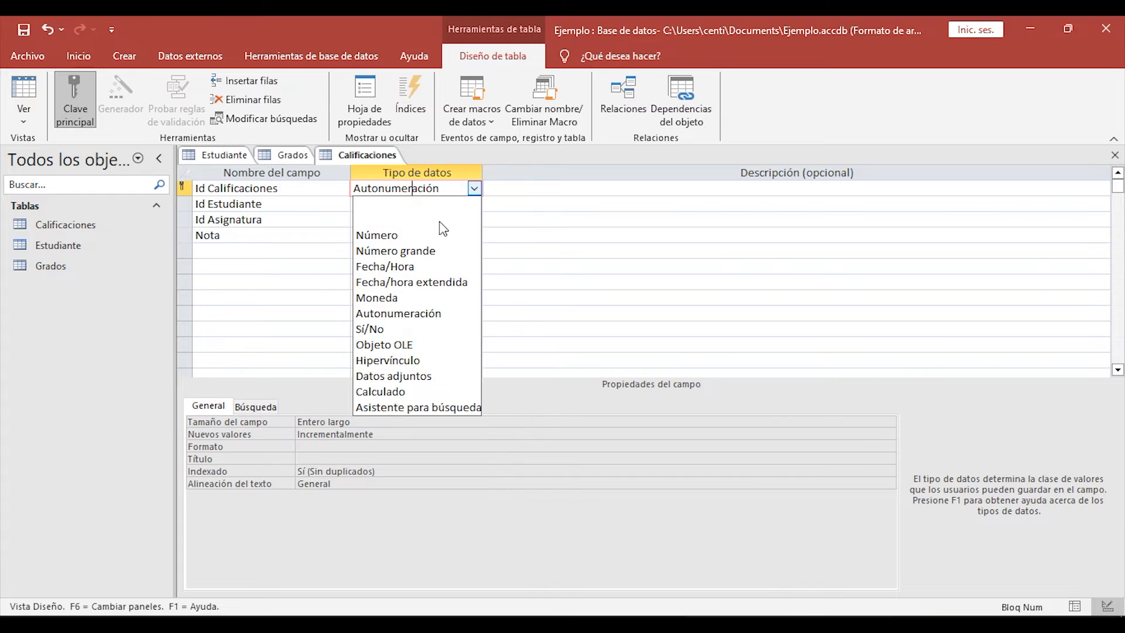
left_click(431, 235)
left_click(474, 204)
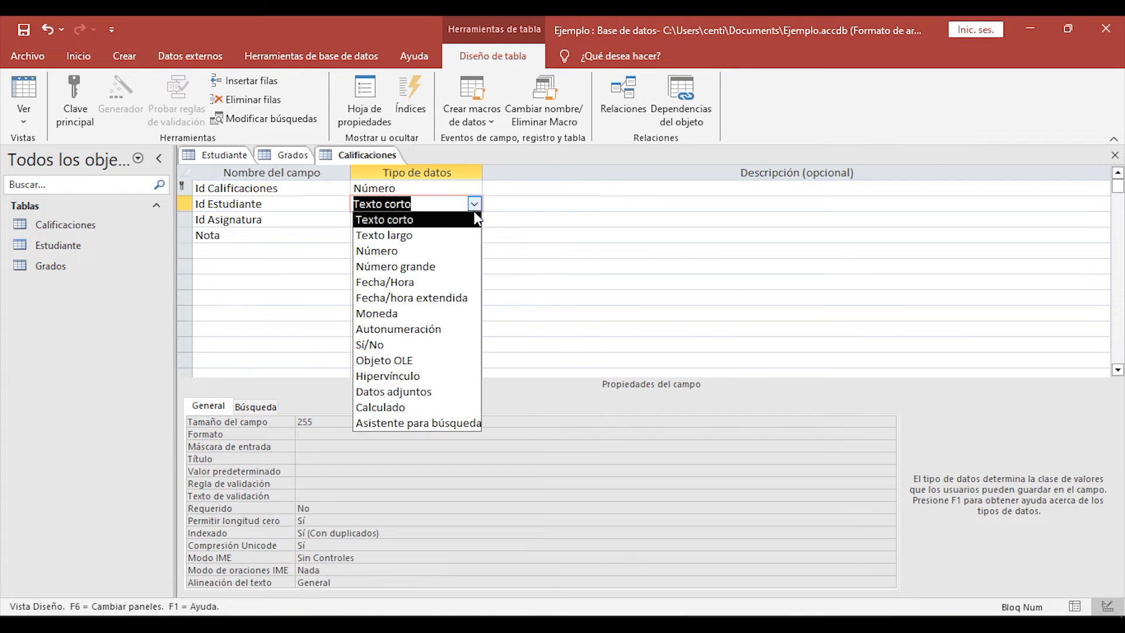
left_click(469, 249)
Set the data type of Id Asignatura in the Calificaciones table to Número, leaving Nota as Texto corto
left_click(445, 220)
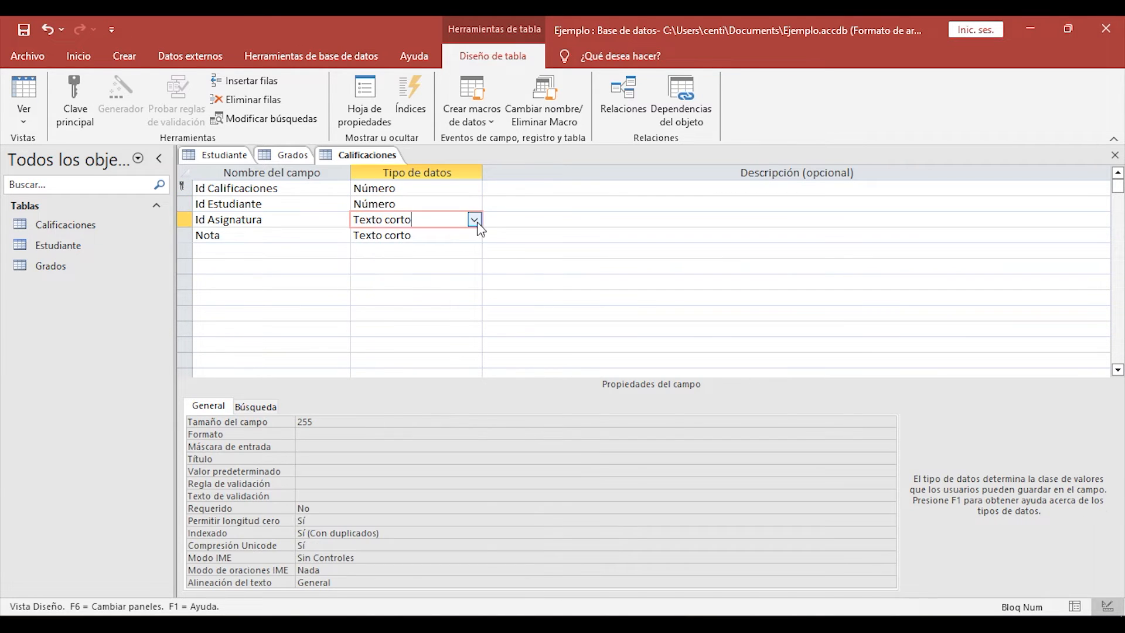
left_click(474, 219)
left_click(458, 271)
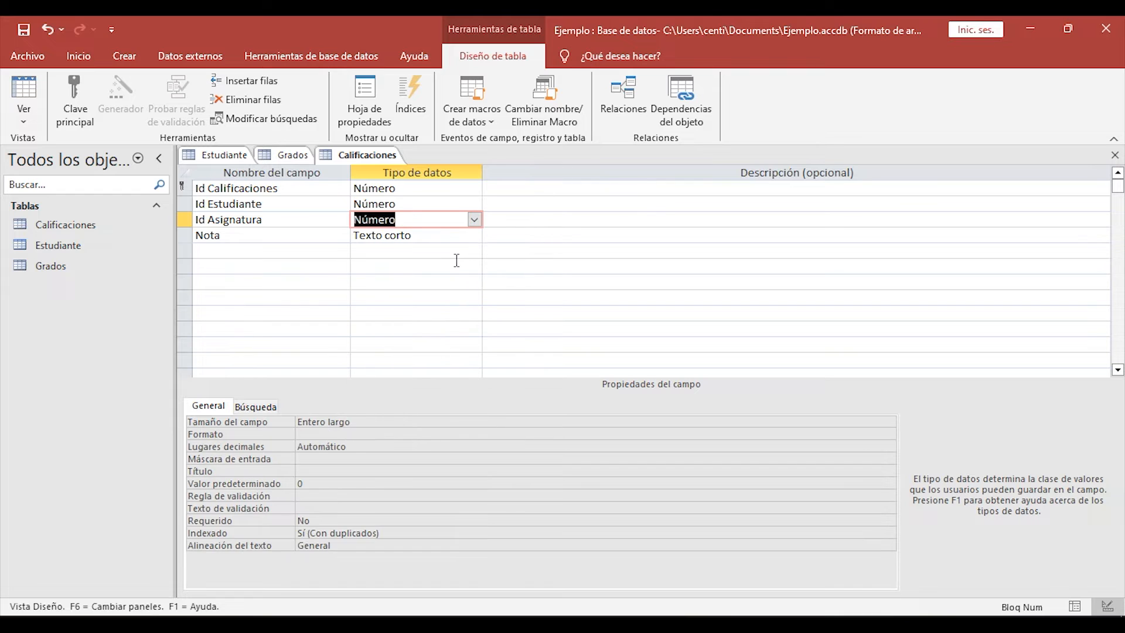
left_click(442, 235)
left_click(476, 236)
left_click(474, 234)
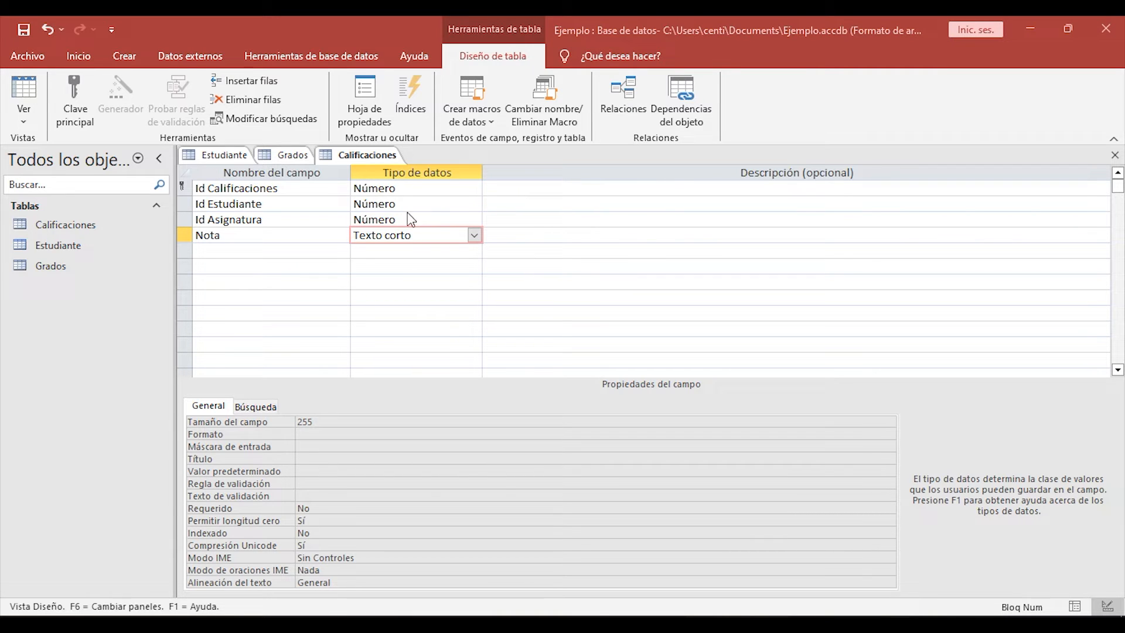
Change the data type of Id Asignatura in the Calificaciones table to Texto corto
left_click(437, 217)
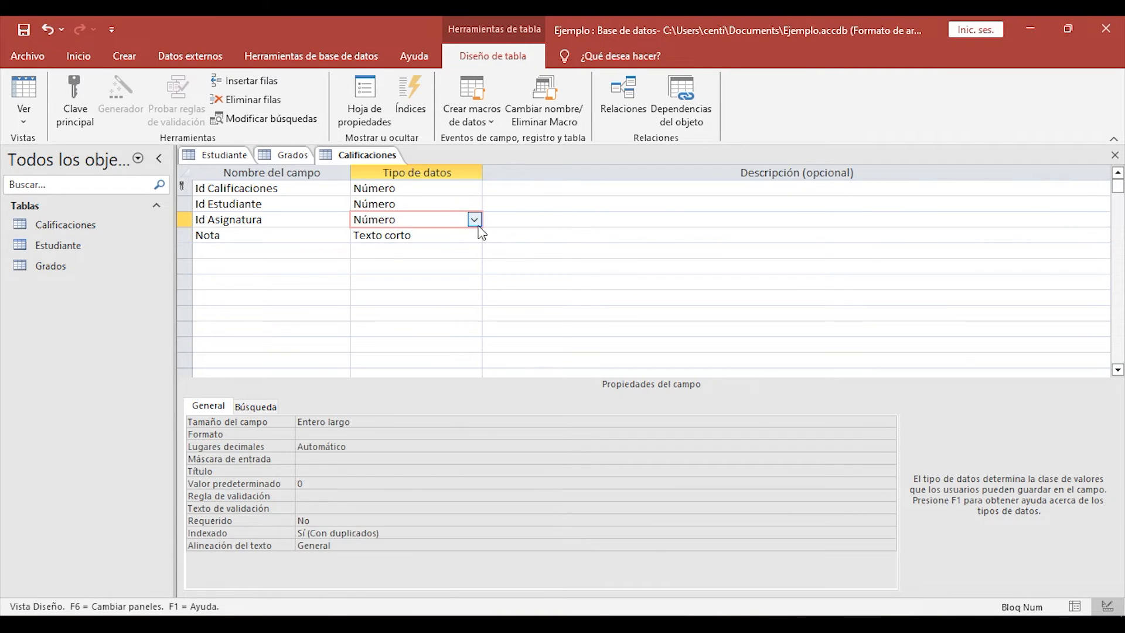
left_click(474, 219)
left_click(388, 246)
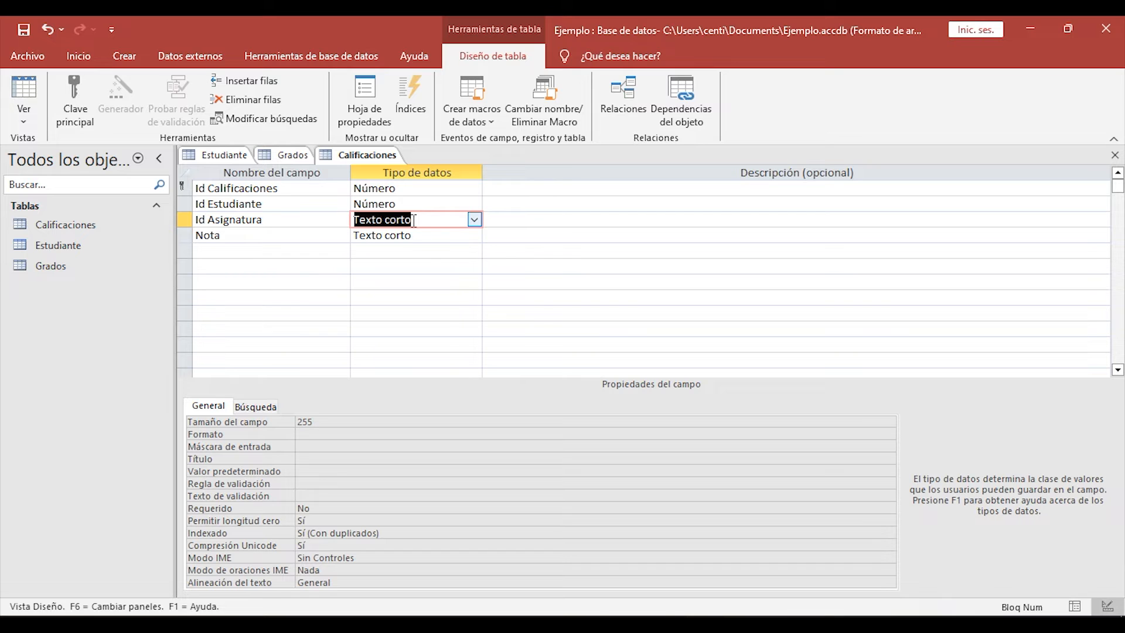
Create a fourth table and switch it to Design View, saving it as Asignatura
left_click(117, 58)
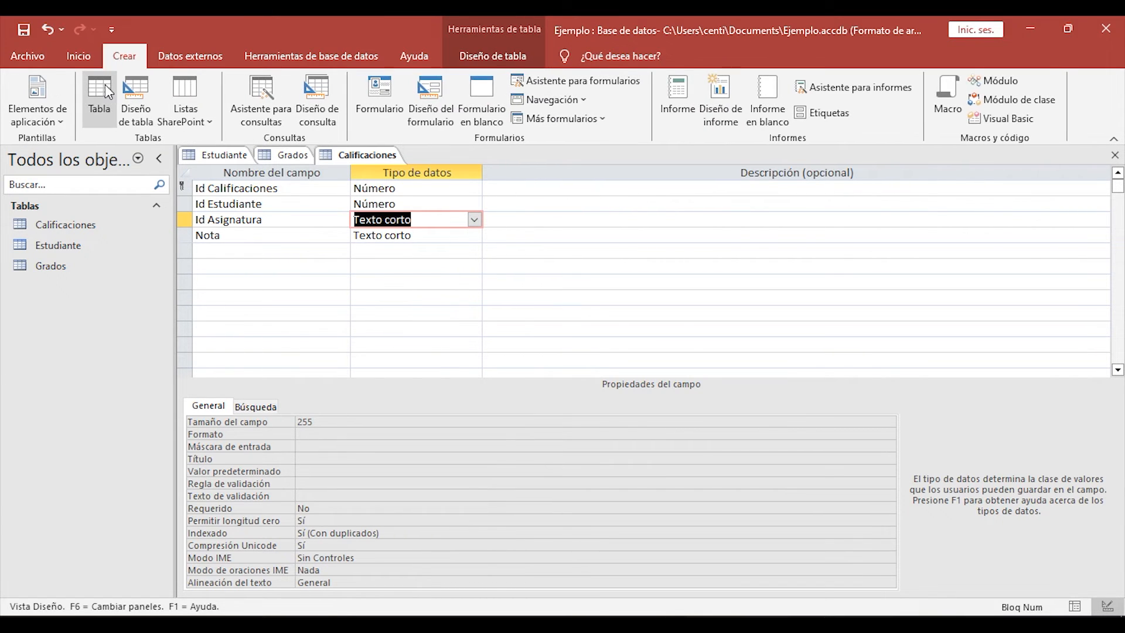
left_click(105, 87)
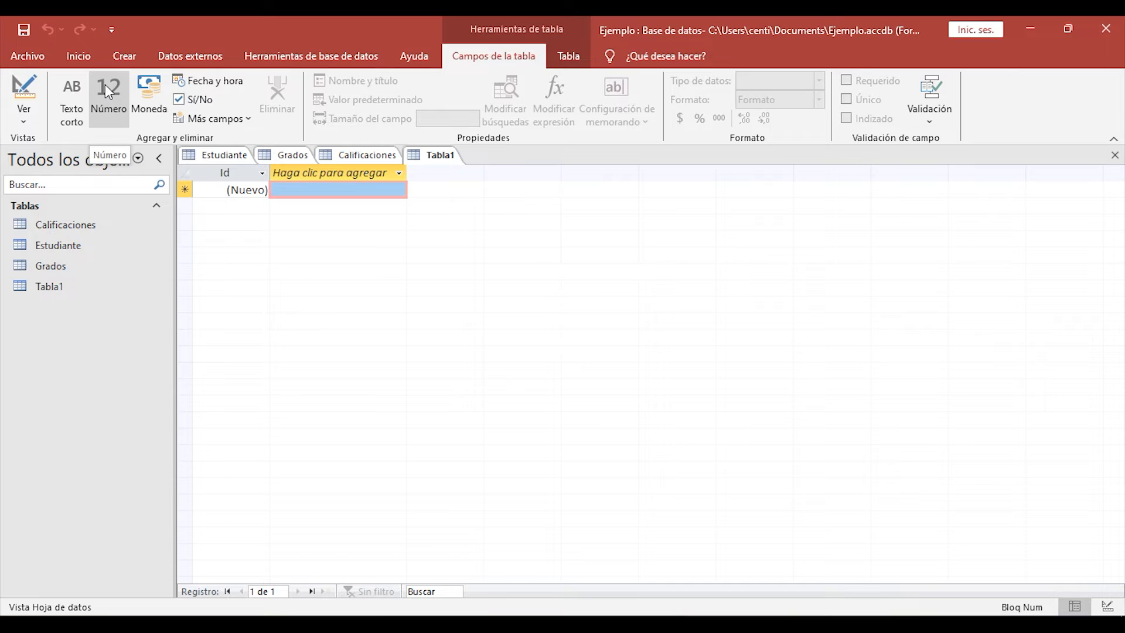
left_click(33, 96)
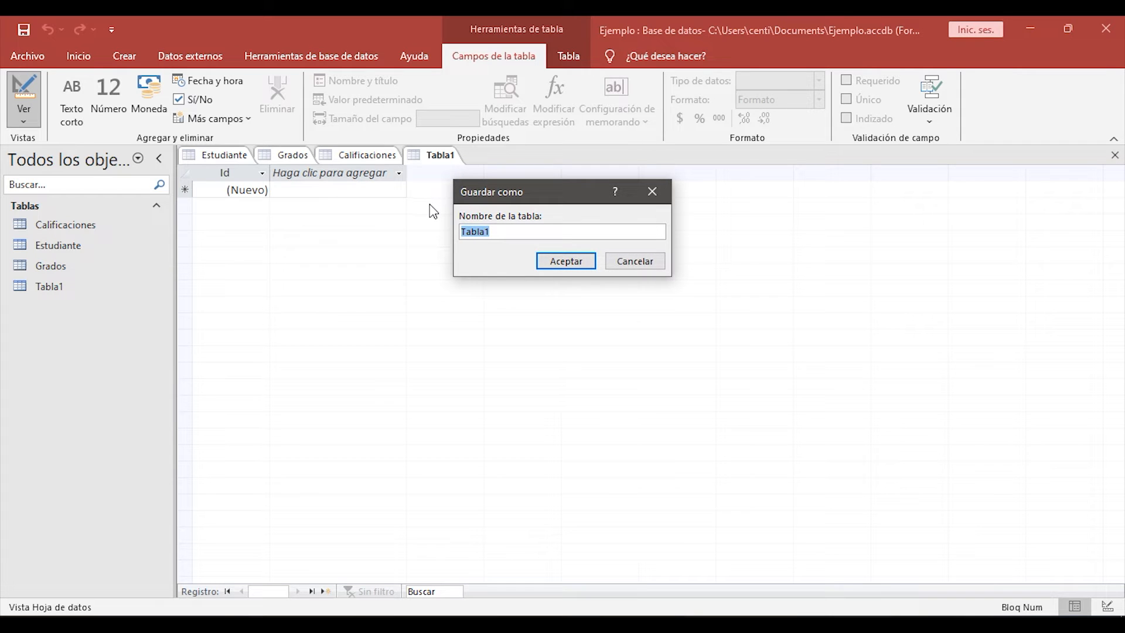
type("Asignatura")
left_click(566, 260)
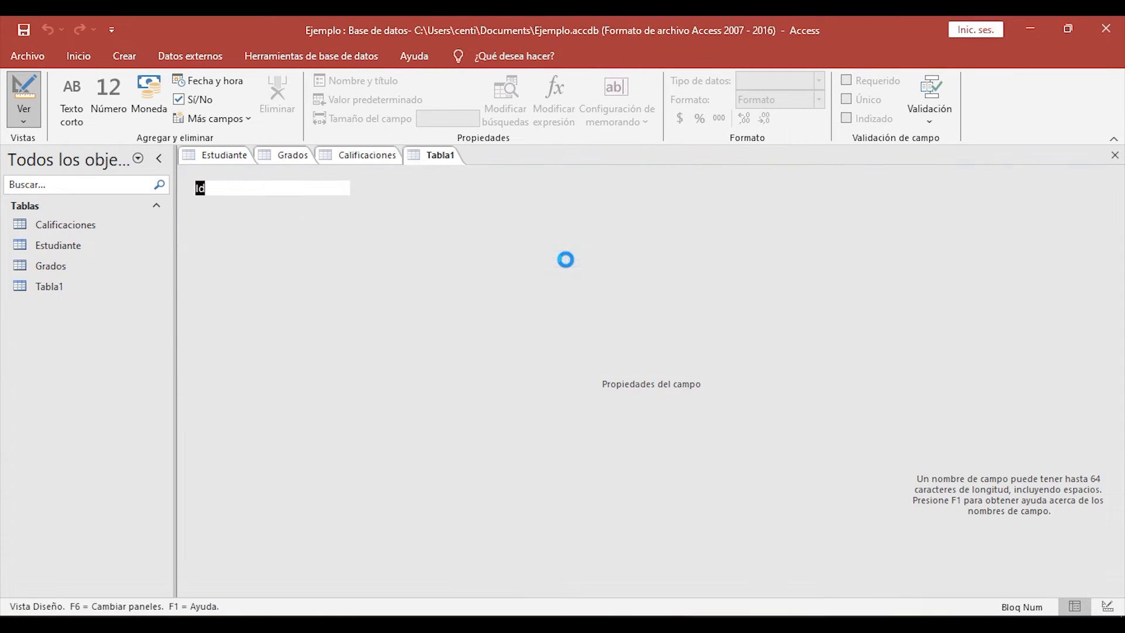
Rename the key field of the Asignatura table as Id Asignatura and add a Nombre asignatura field
left_click(249, 188)
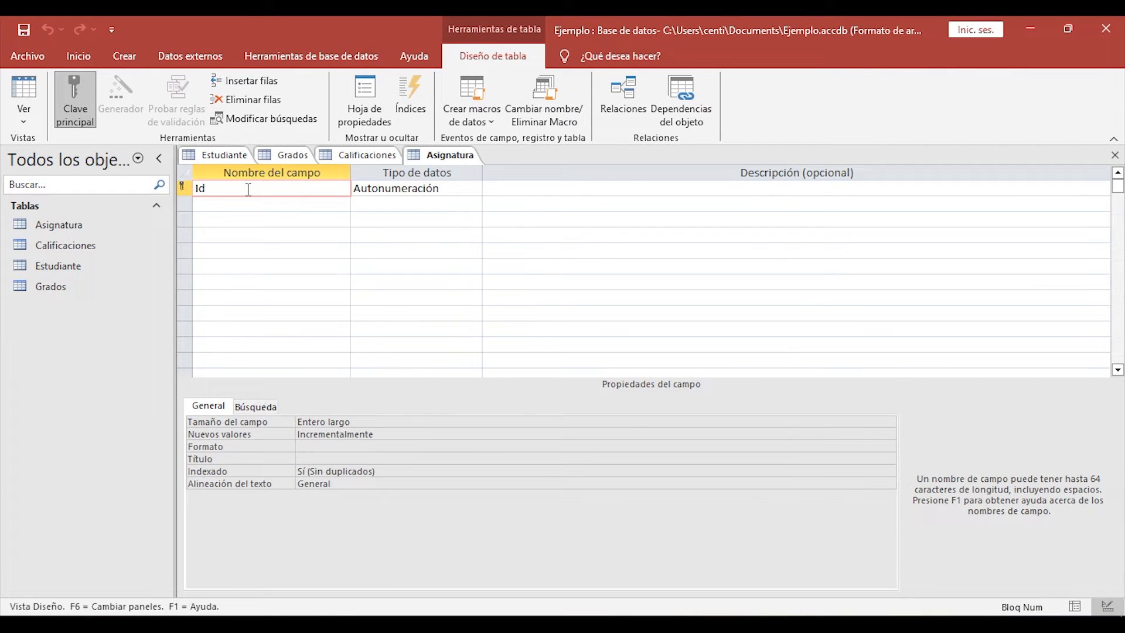
type("AS")
key("BackSpace")
type("signatura")
left_click(209, 205)
type("No")
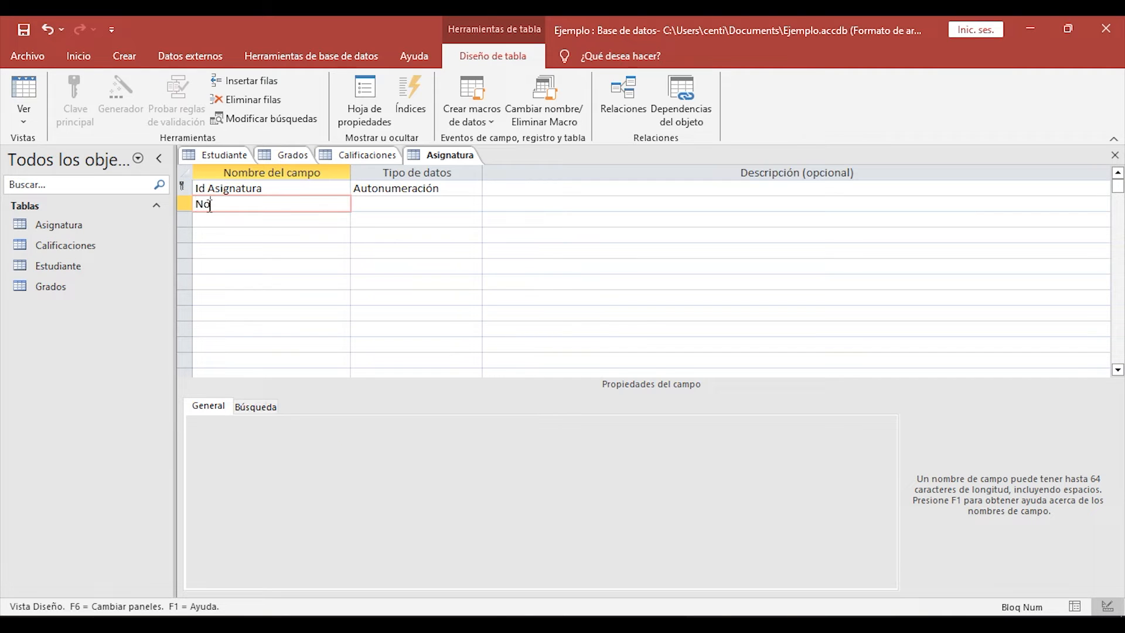
type("mbre asignatura")
Set the data type of Id Asignatura in the Asignatura table to Número, with Nombre asignatura as Texto corto
left_click(413, 204)
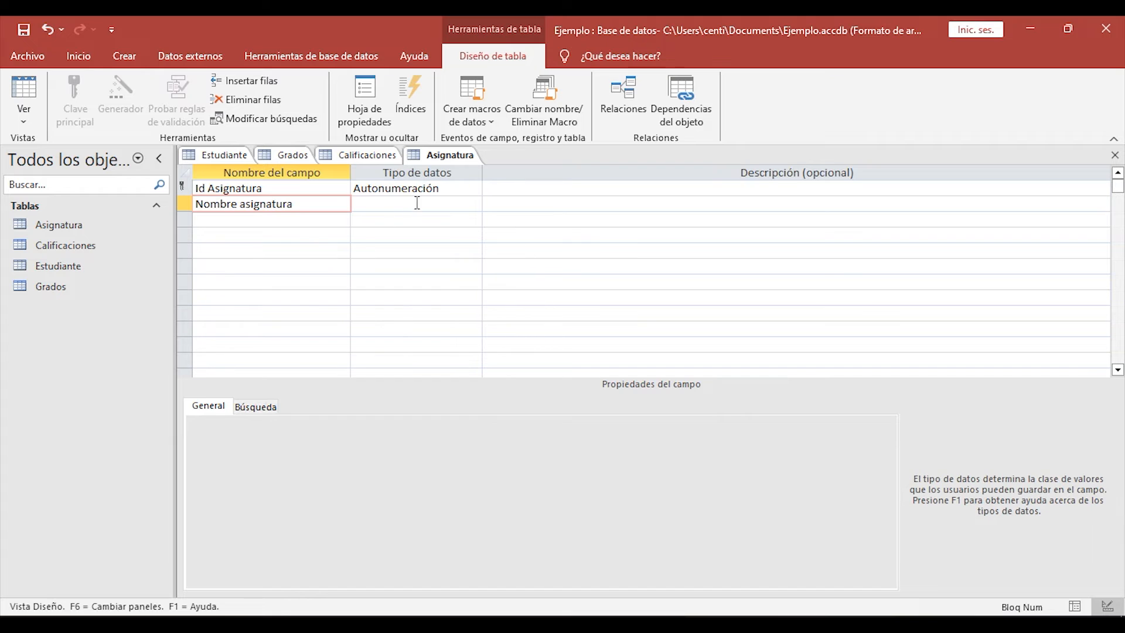
left_click(475, 188)
left_click(474, 189)
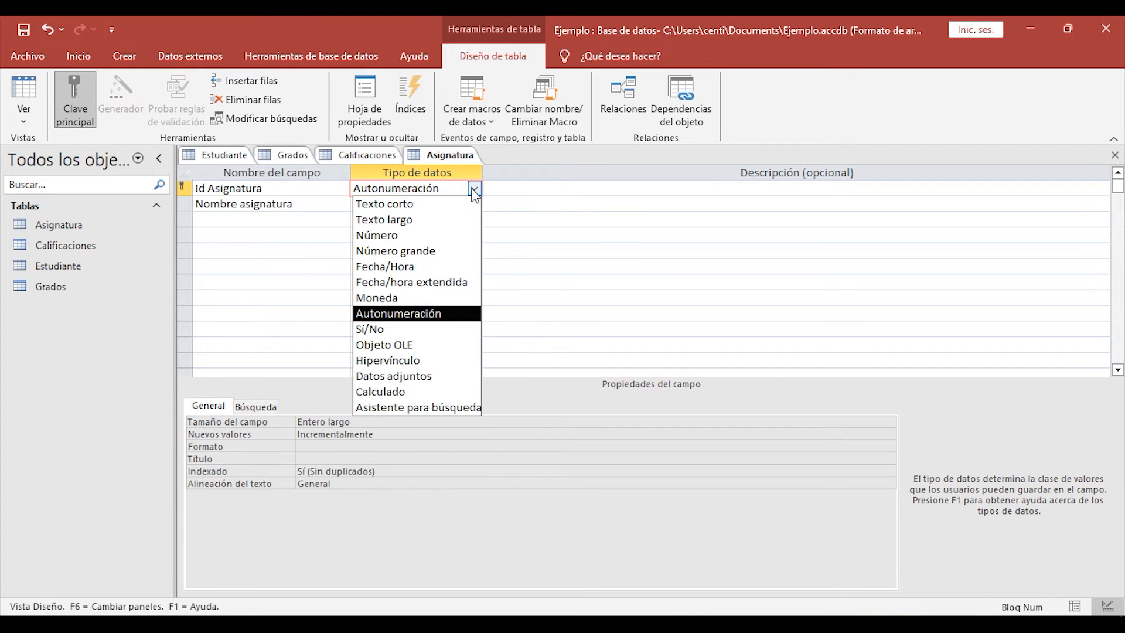
left_click(433, 235)
left_click(434, 209)
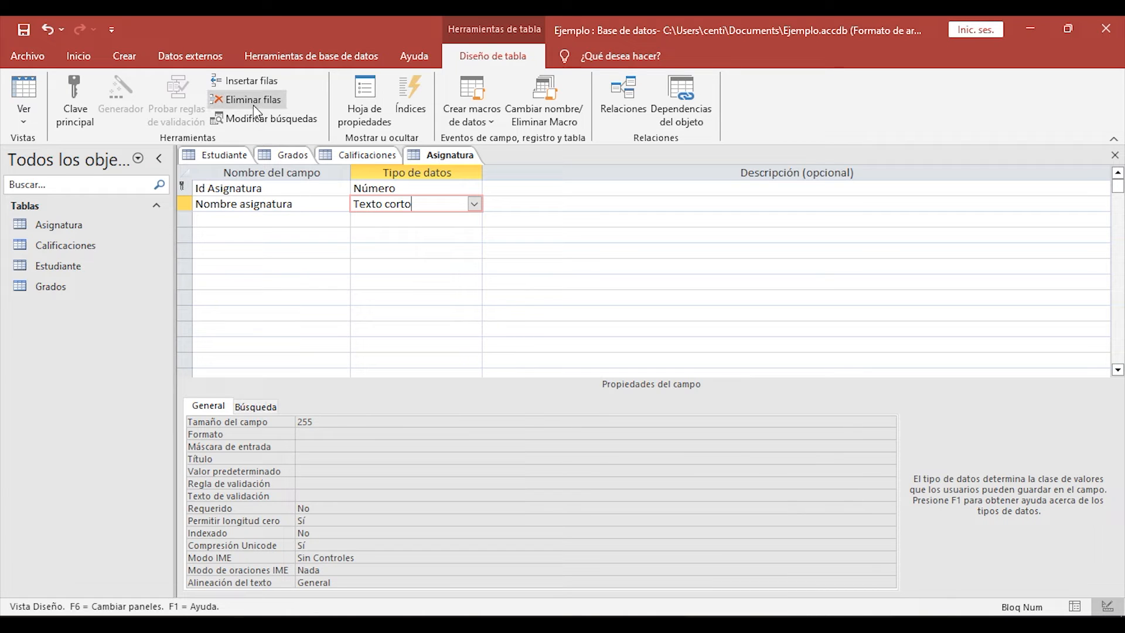
Open the database relationships diagram and add the Asignatura, Calificaciones, Estudiante and Grados tables to it
left_click(286, 69)
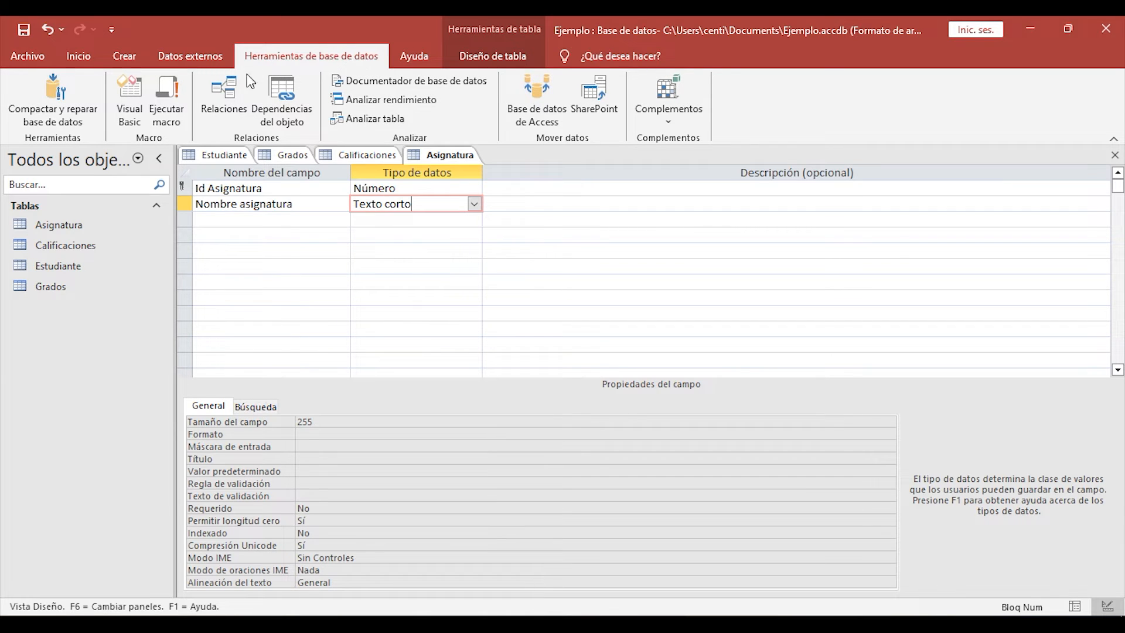
left_click(227, 105)
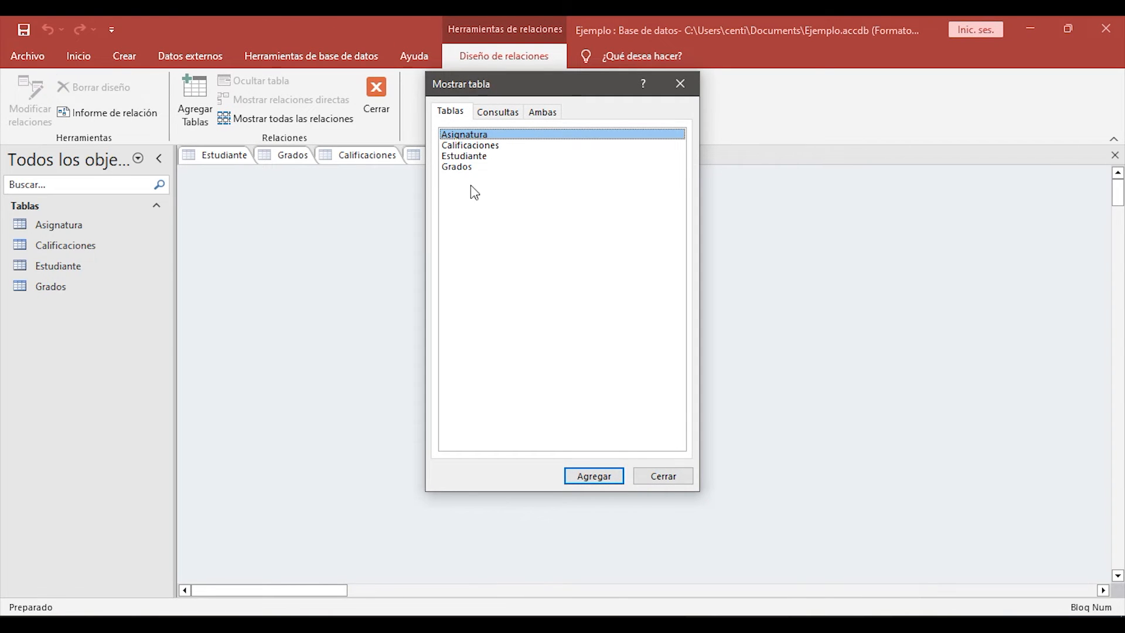
left_click_drag(463, 169, 452, 137)
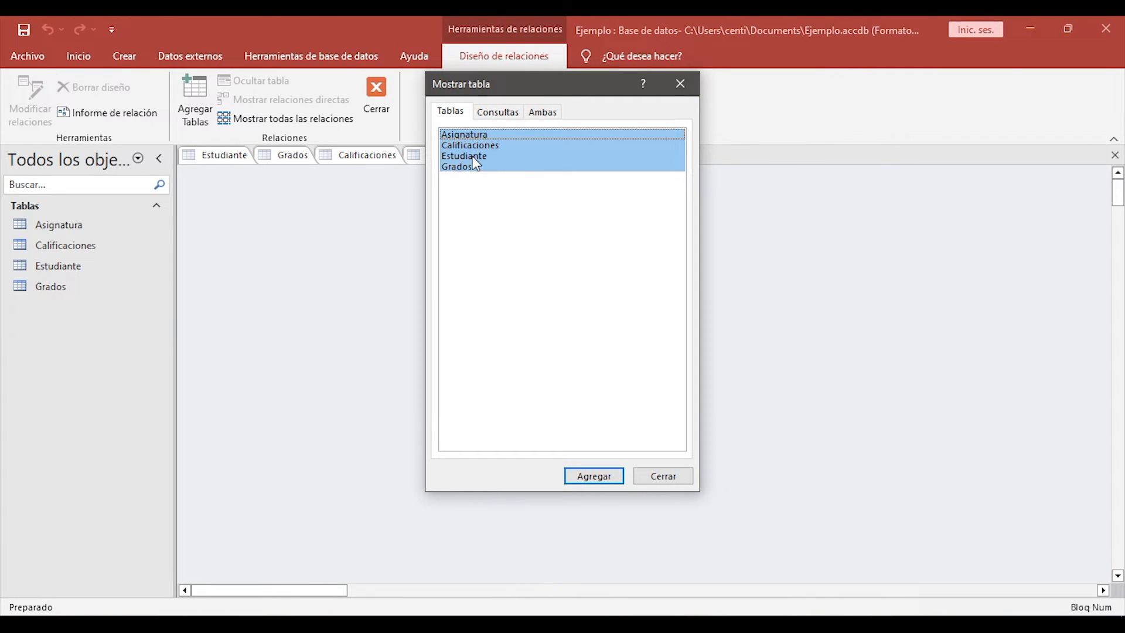
left_click(599, 476)
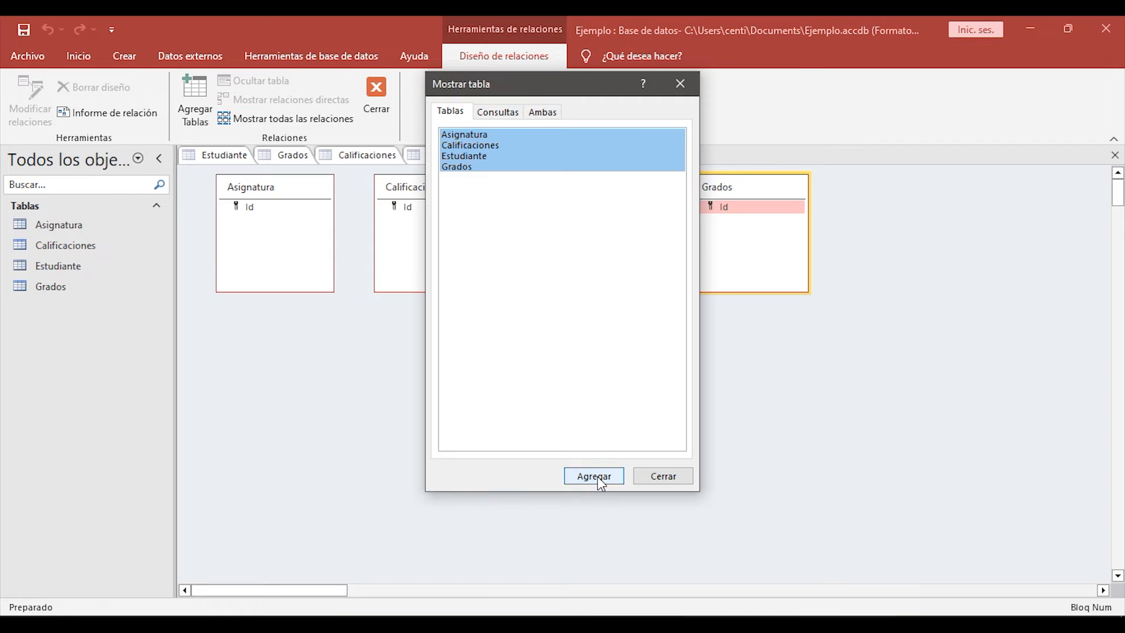
left_click(650, 477)
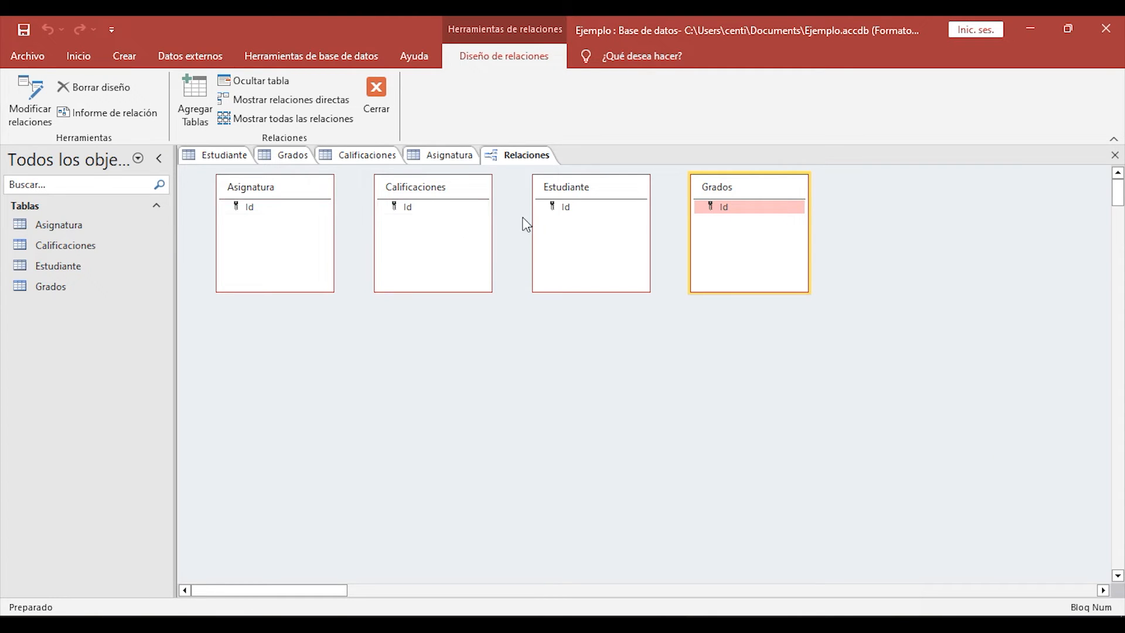
Check the field designs of the open tables and close the relationships diagram, saving its layout
left_click(351, 156)
left_click(287, 156)
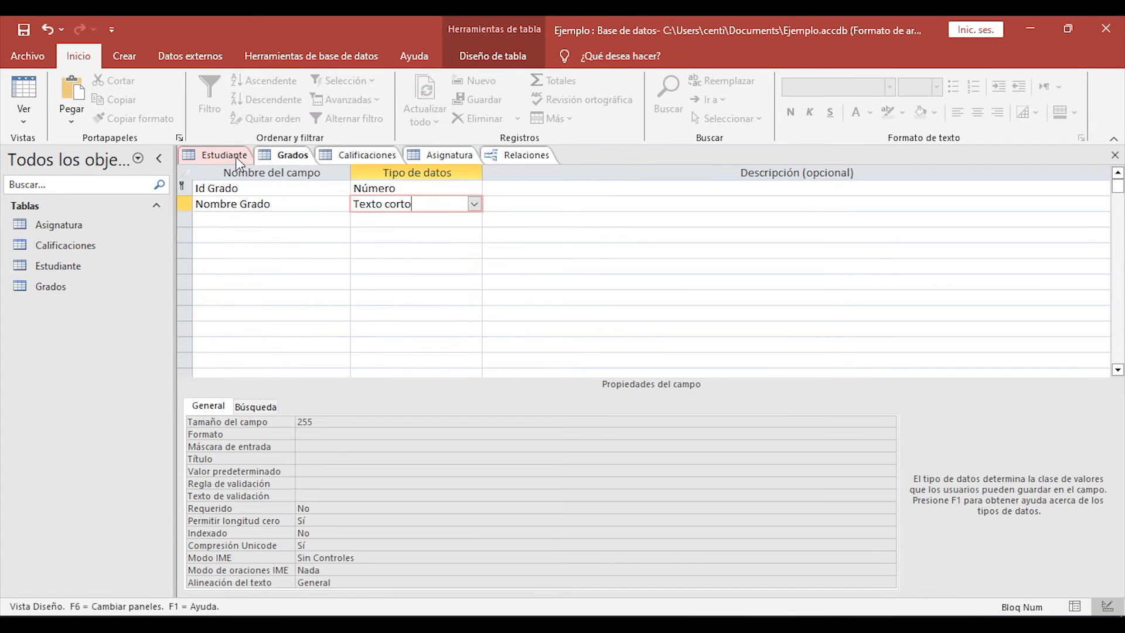
left_click(234, 156)
left_click(453, 153)
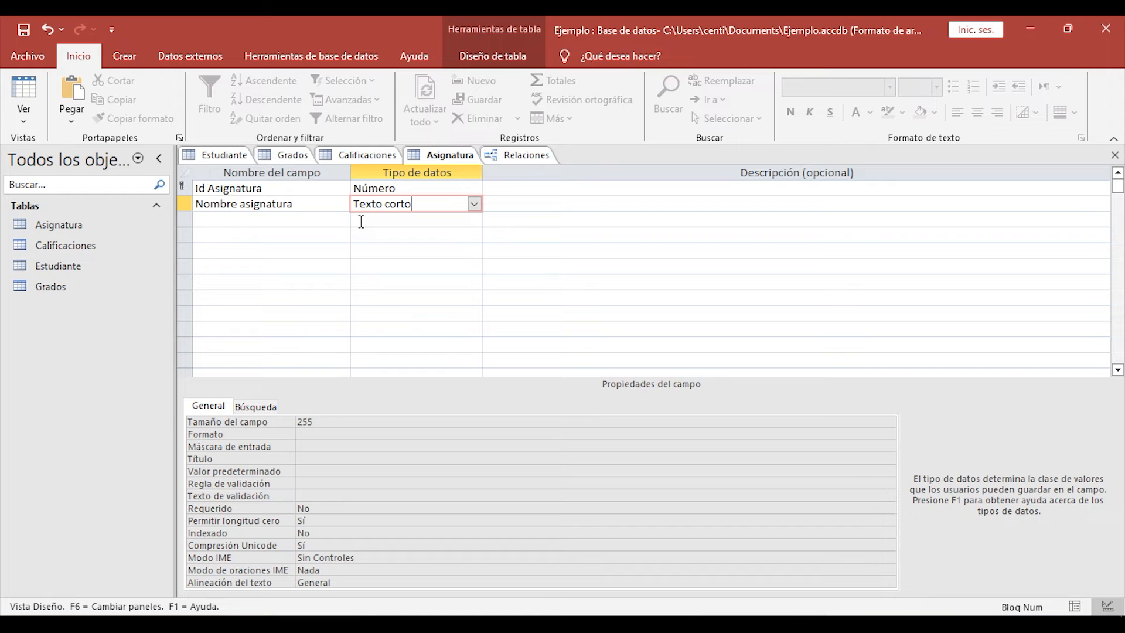
left_click(518, 153)
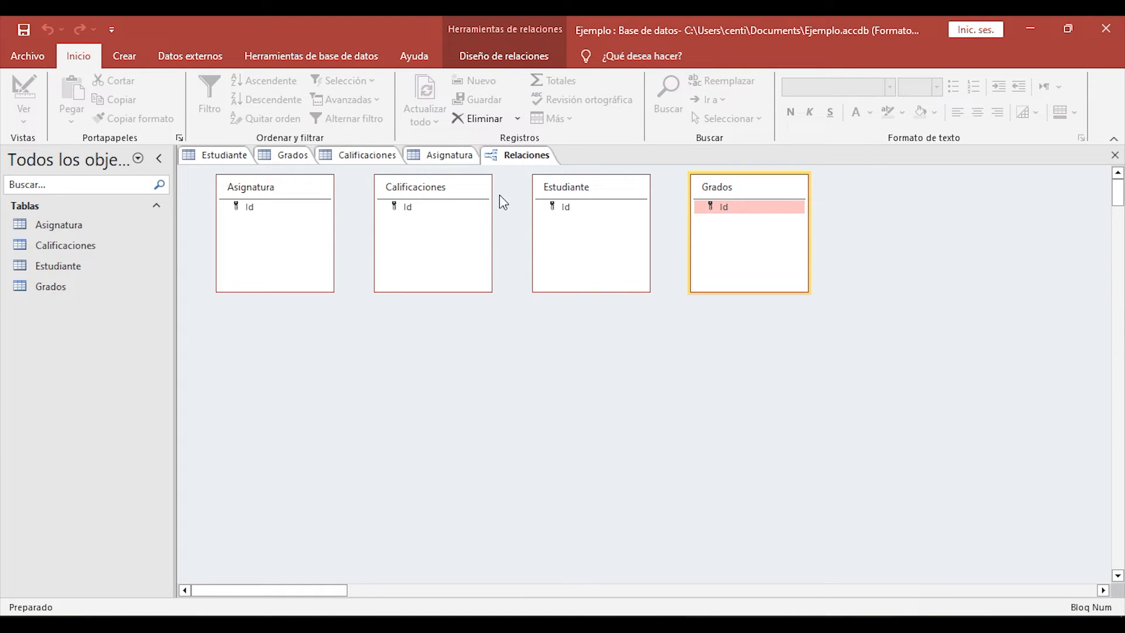
right_click(499, 157)
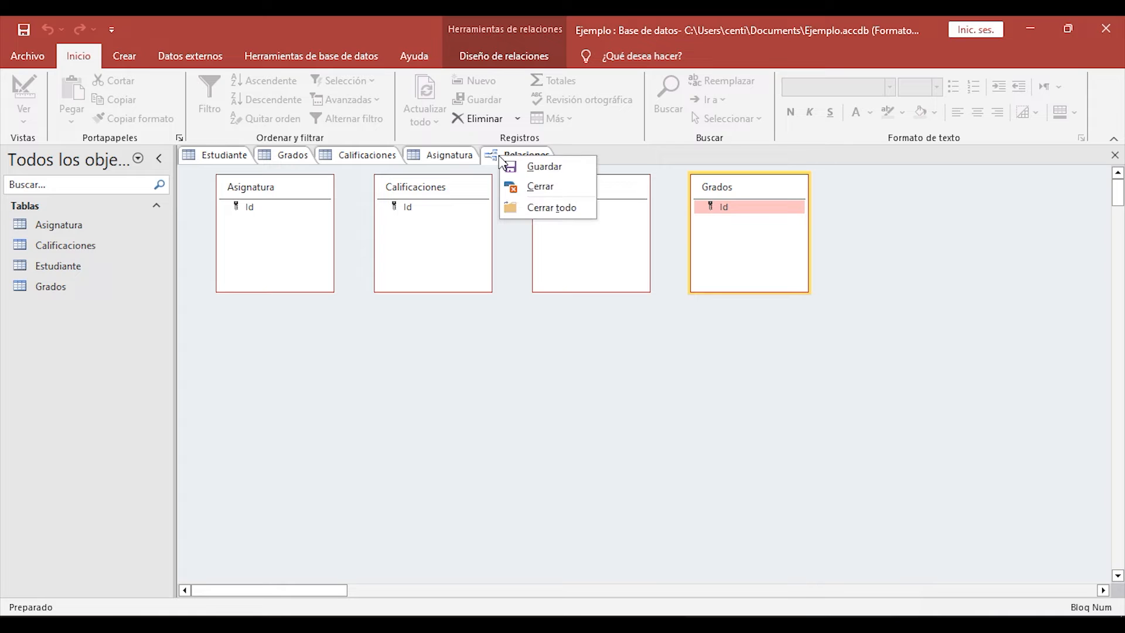
left_click(530, 184)
left_click(493, 366)
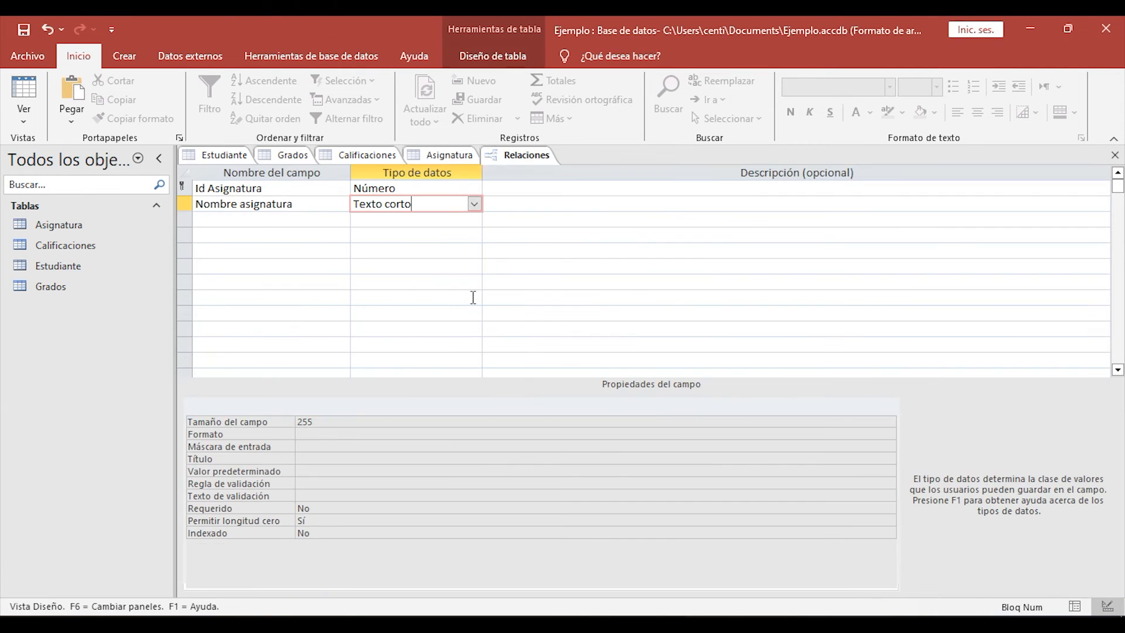
Close the Estudiante and Calificaciones tables, saving their design changes
right_click(223, 157)
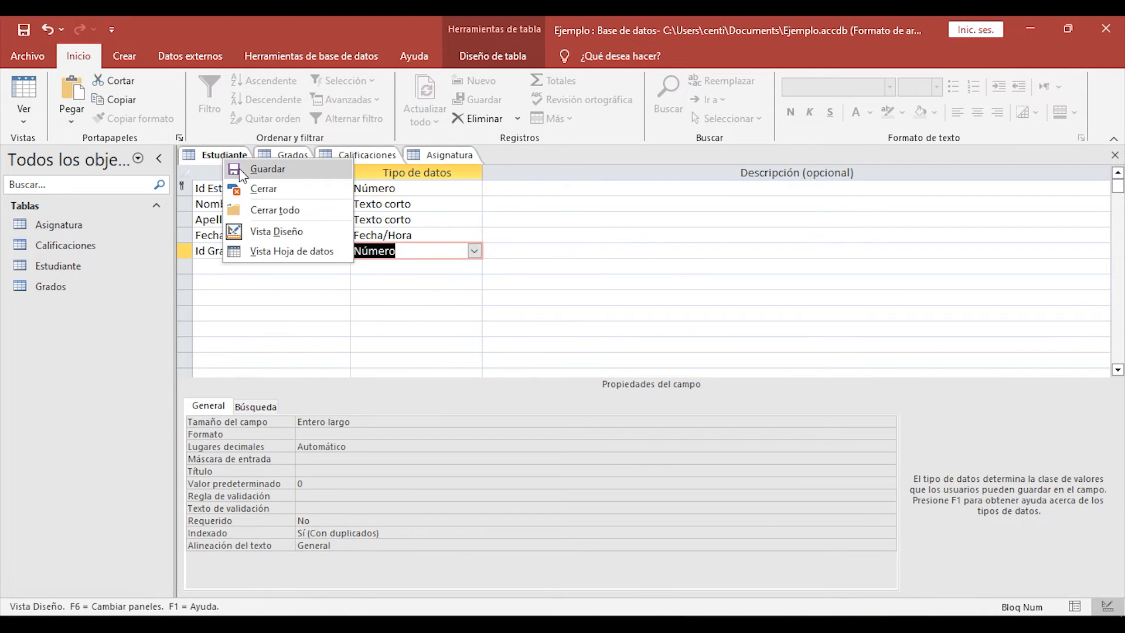
left_click(257, 189)
left_click(530, 380)
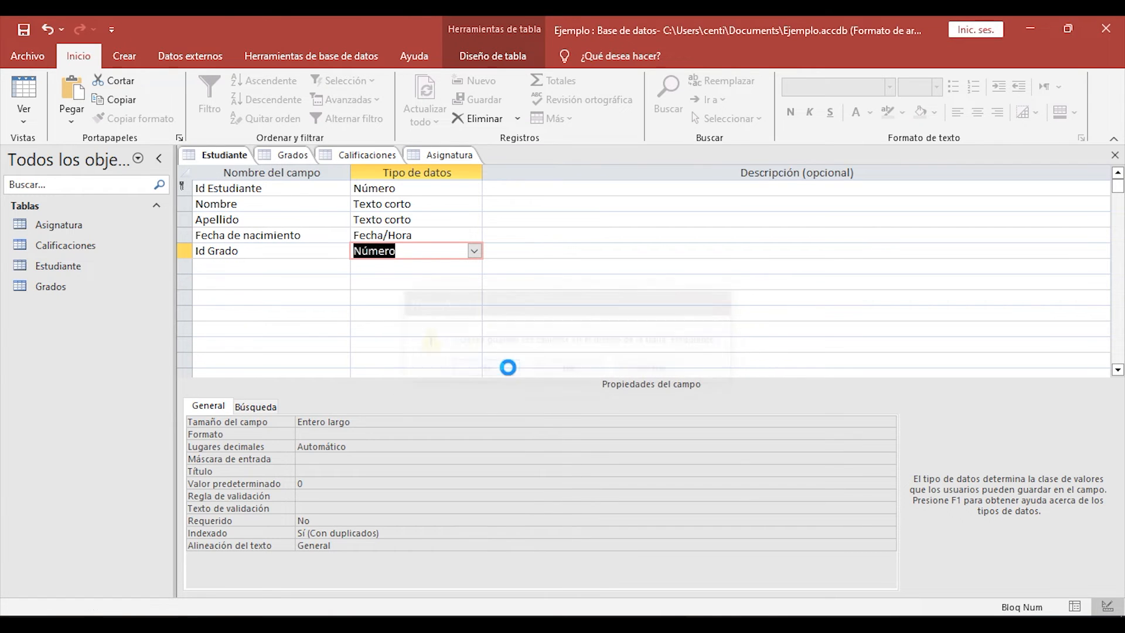
right_click(280, 158)
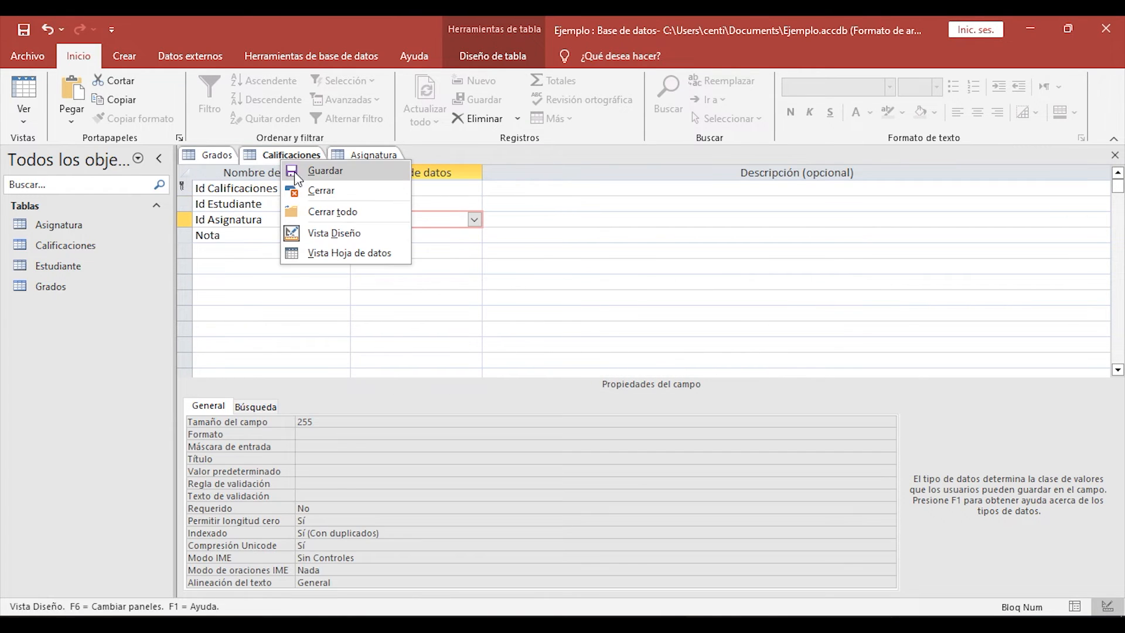
left_click(309, 185)
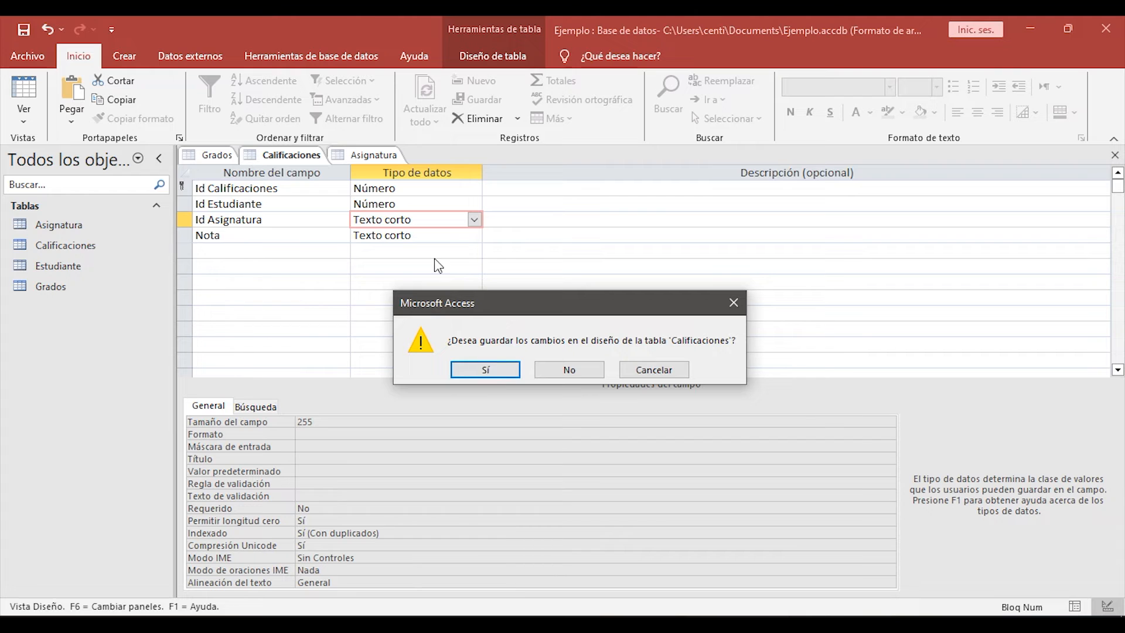
left_click(493, 376)
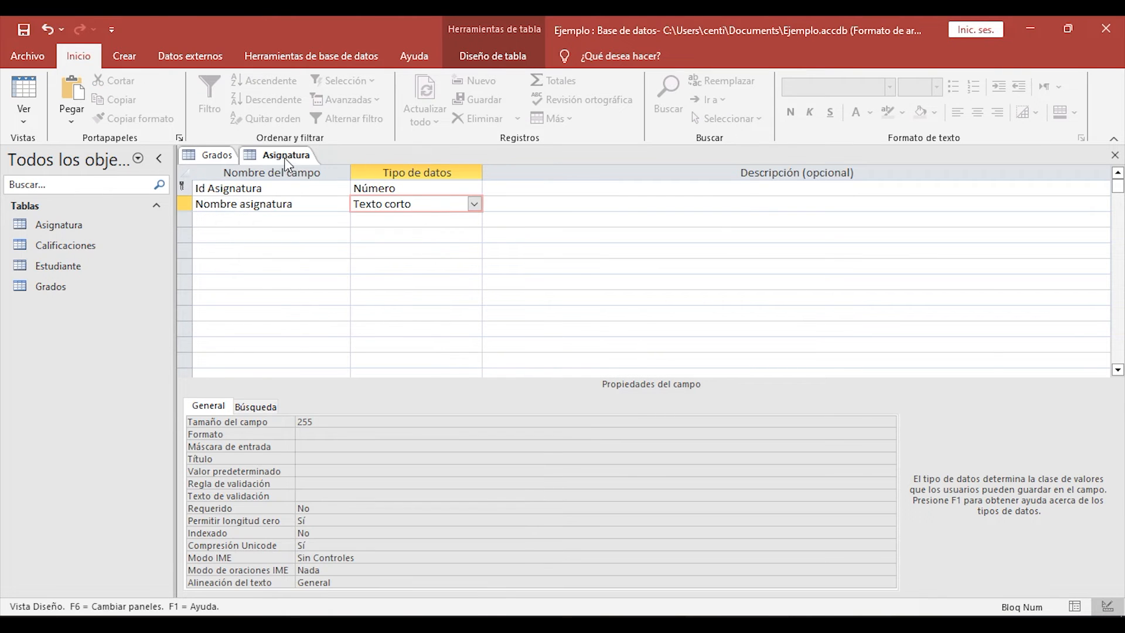
Close the Asignatura and Grados tables, saving their design changes
right_click(285, 157)
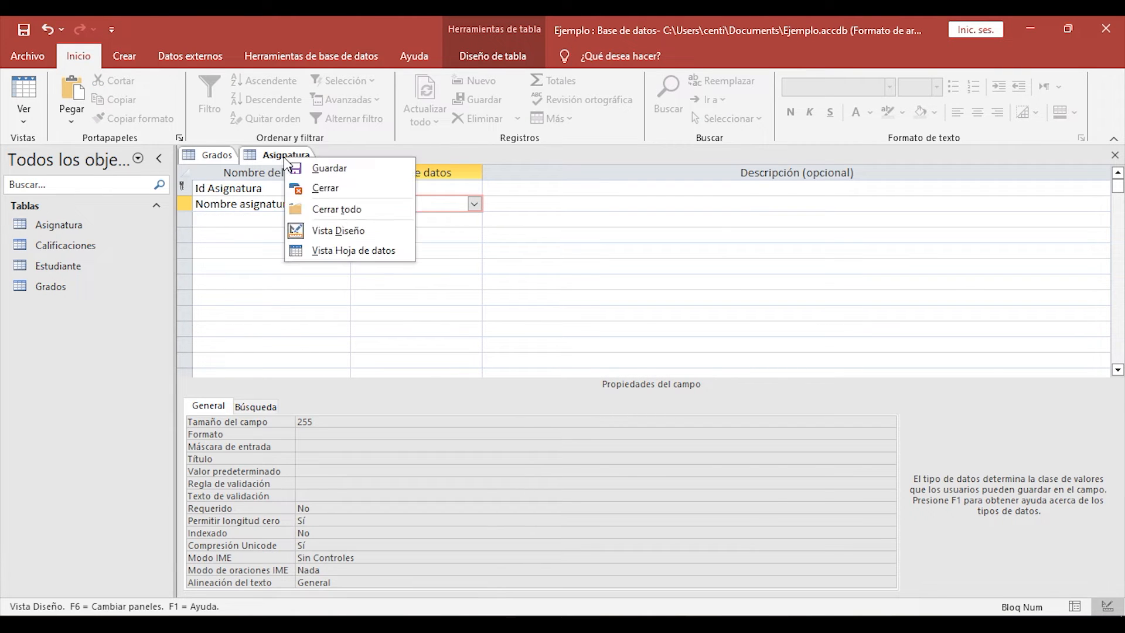
left_click(312, 190)
left_click(493, 370)
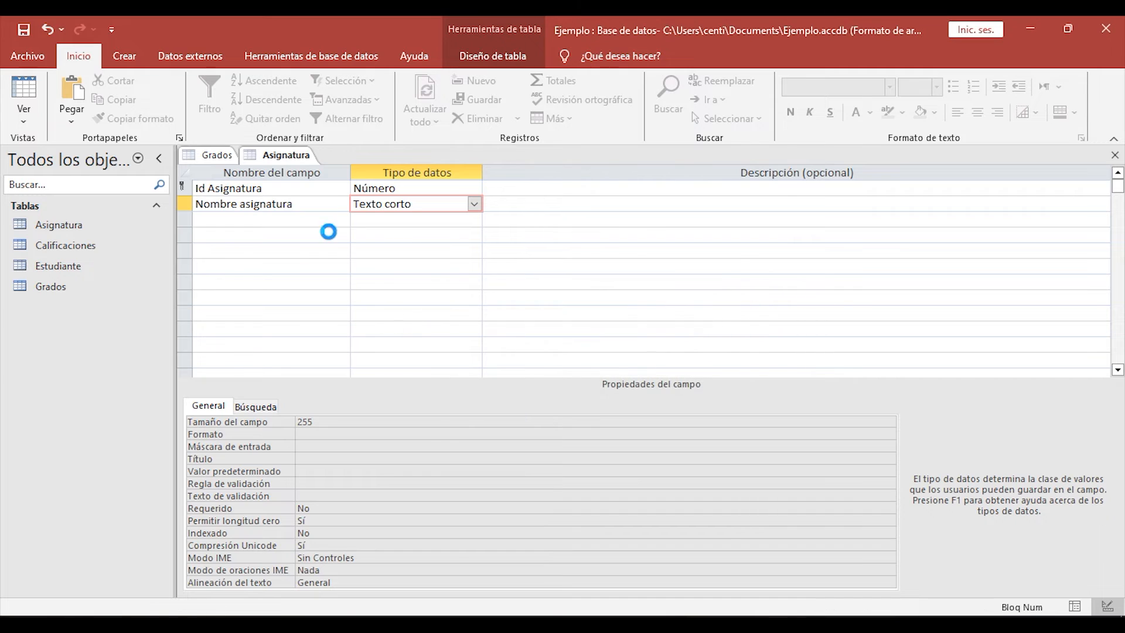
right_click(215, 158)
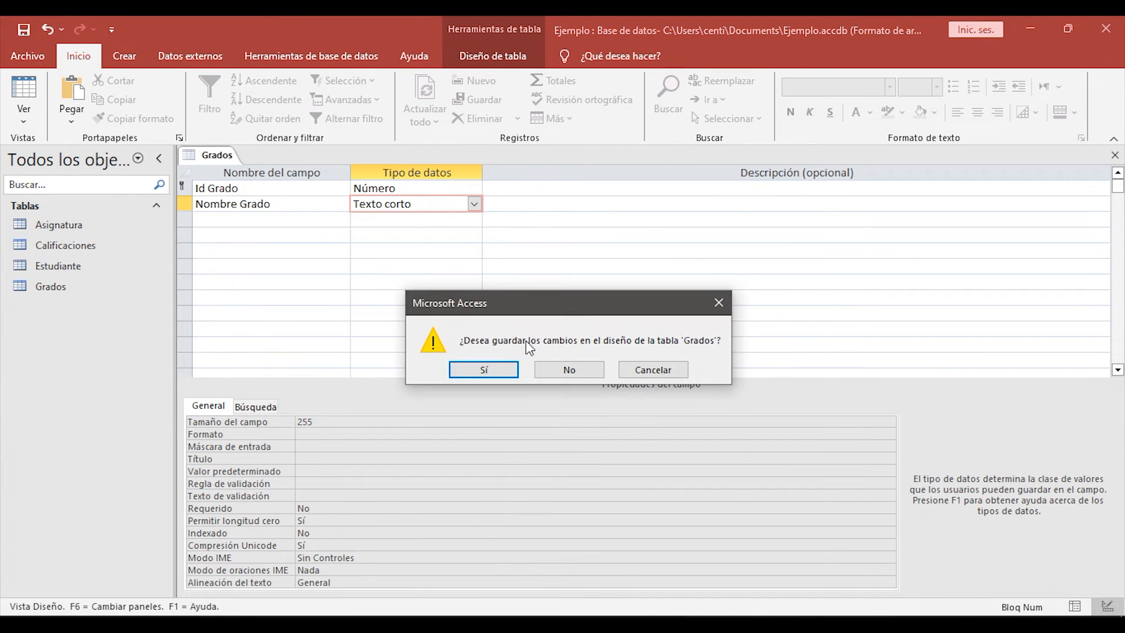
left_click(505, 368)
Open the Calificaciones table in design view to check its fields, and open the database relationships diagram
double_click(86, 249)
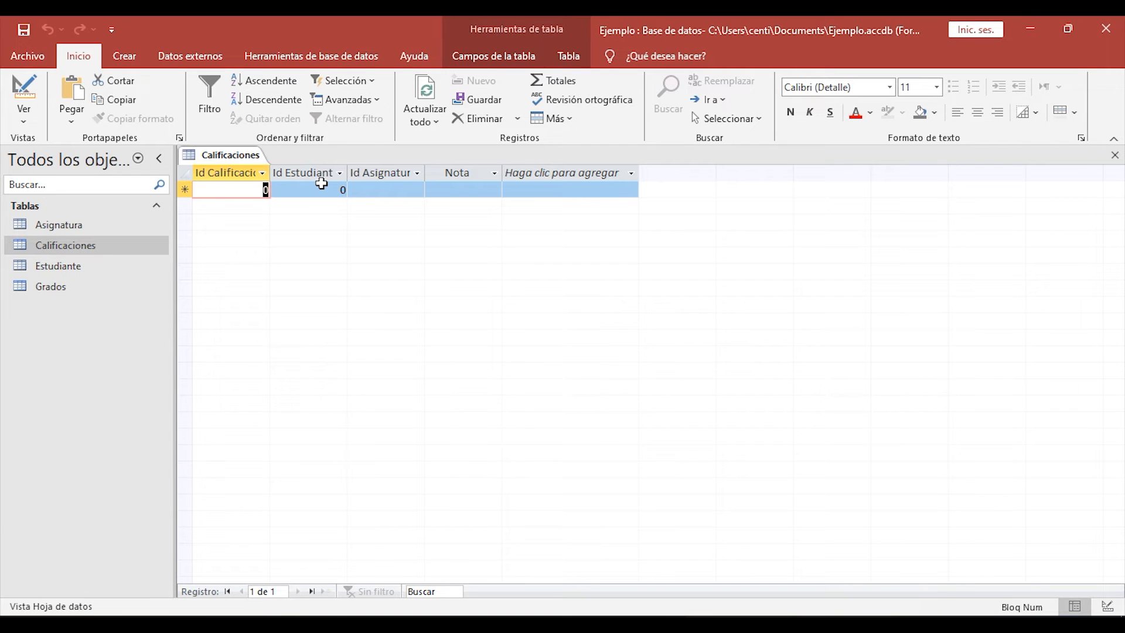
left_click(23, 91)
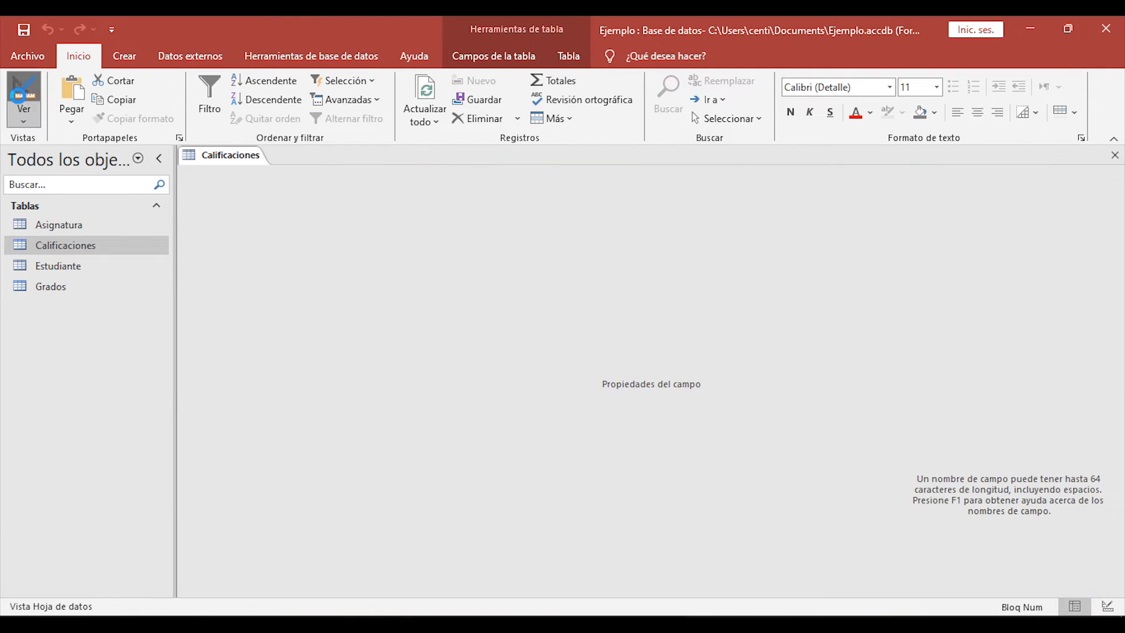
left_click(311, 56)
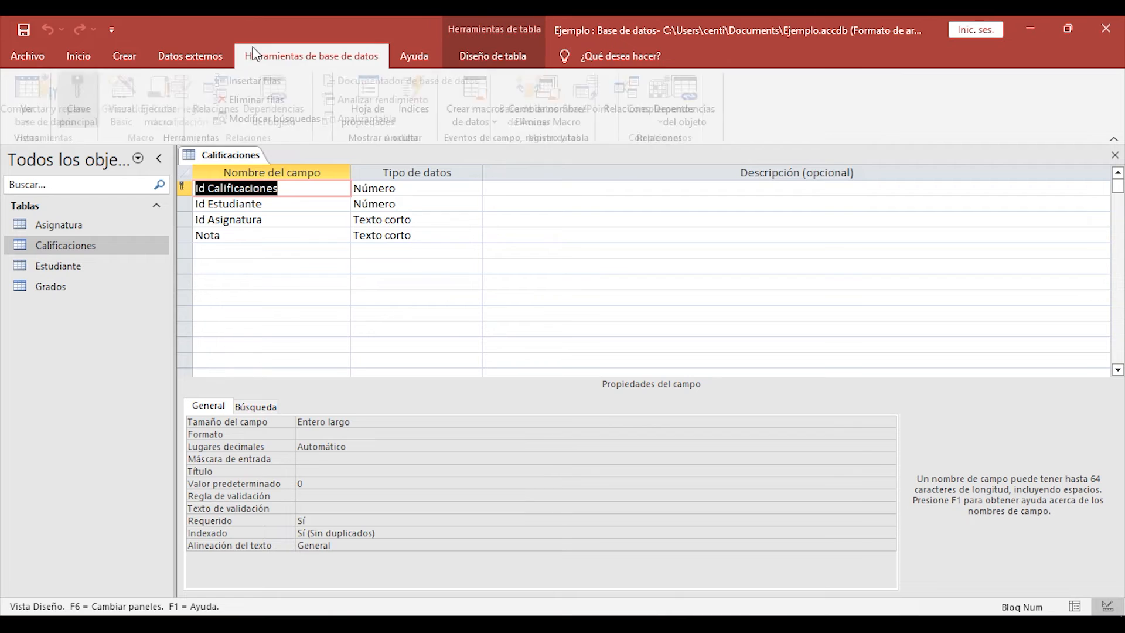
left_click(226, 99)
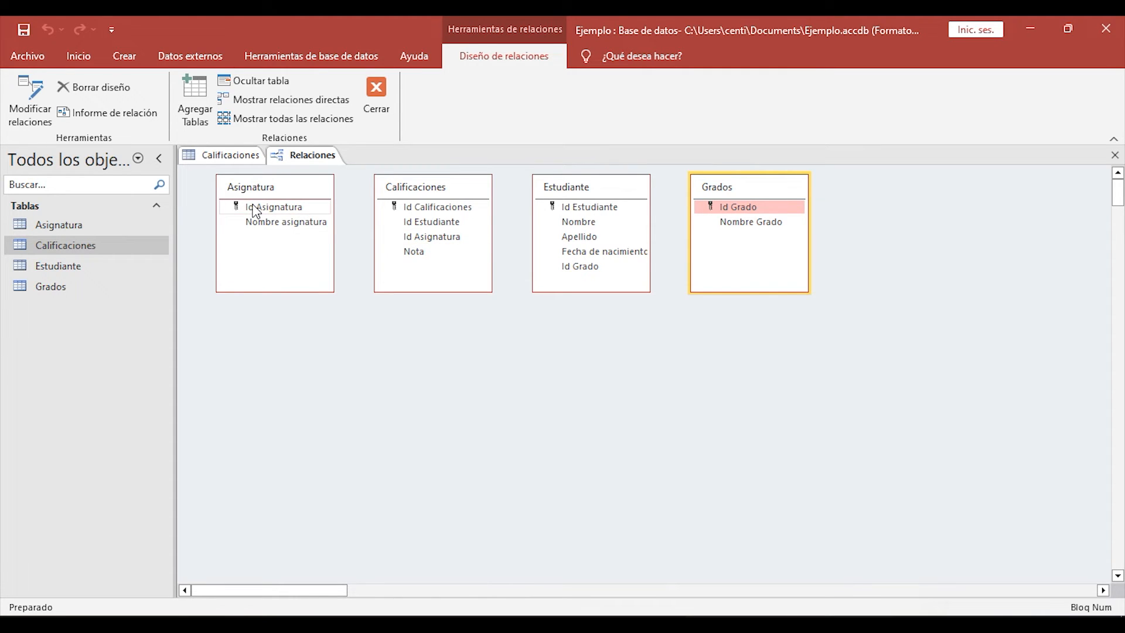
Try to relate Id Asignatura in Asignatura to Id Asignatura in Calificaciones with referential integrity and cascading updates and deletes
left_click_drag(256, 211, 429, 237)
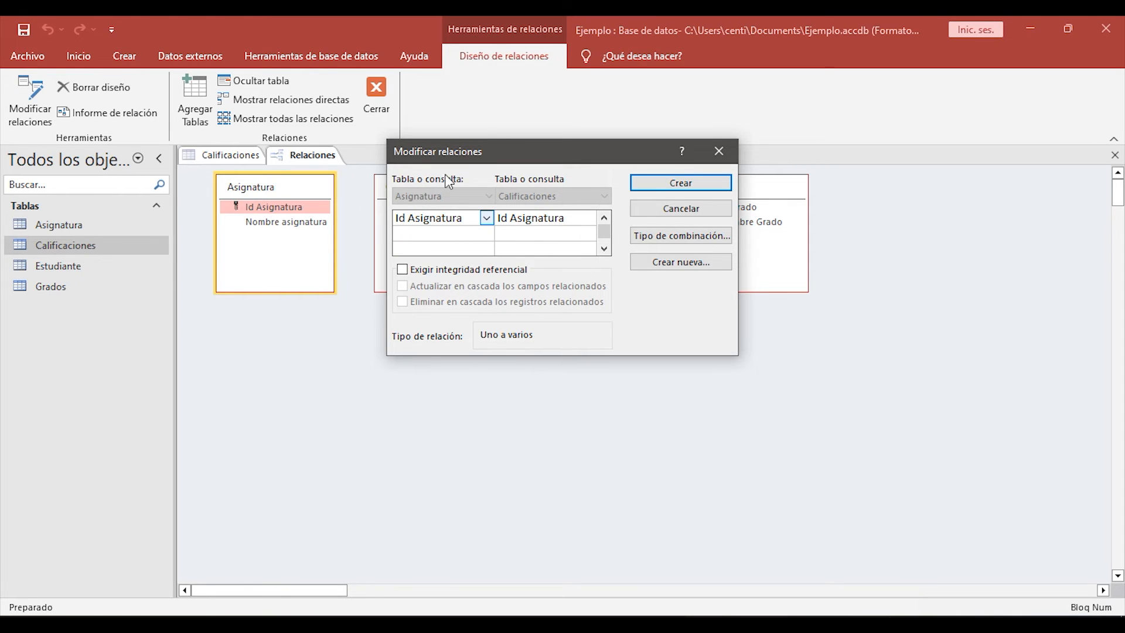
left_click_drag(480, 153, 350, 312)
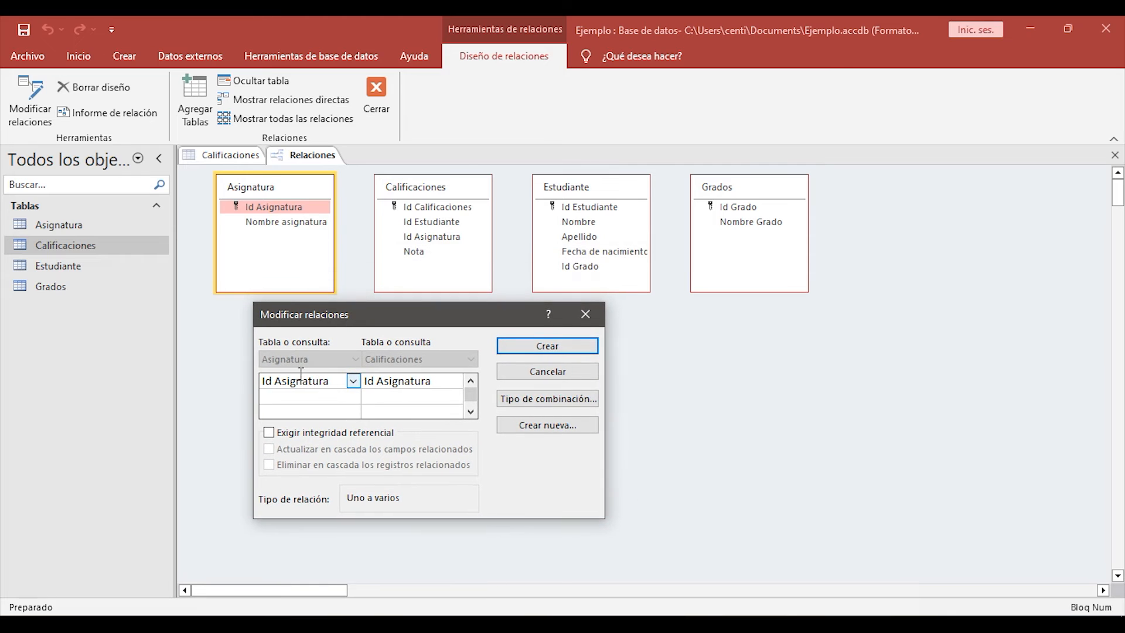
left_click(269, 434)
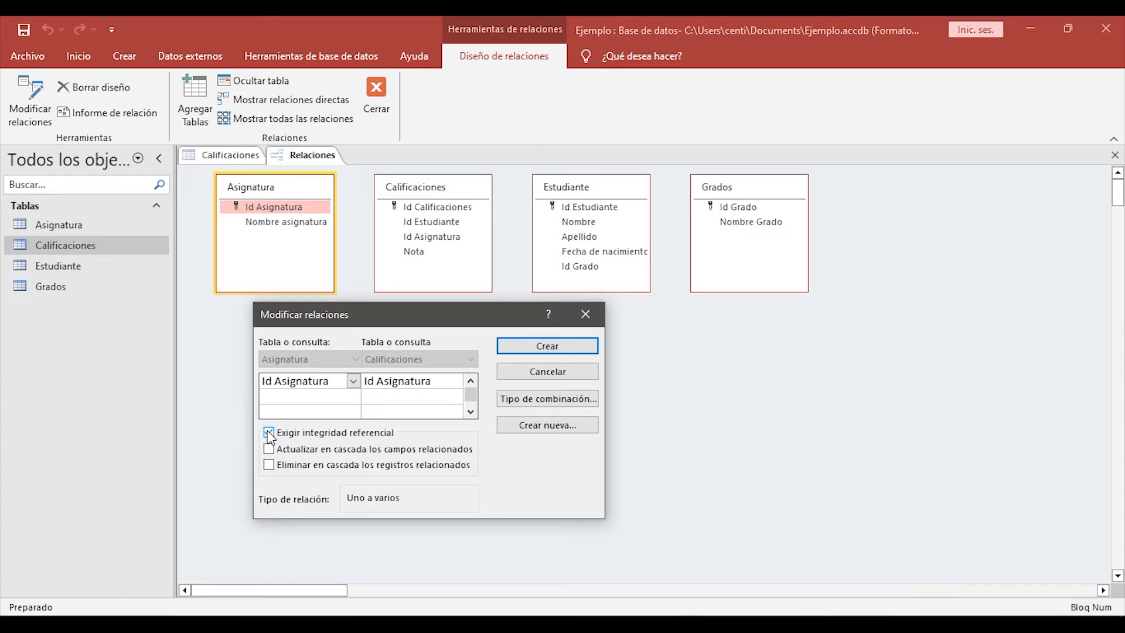
left_click(273, 452)
left_click(535, 347)
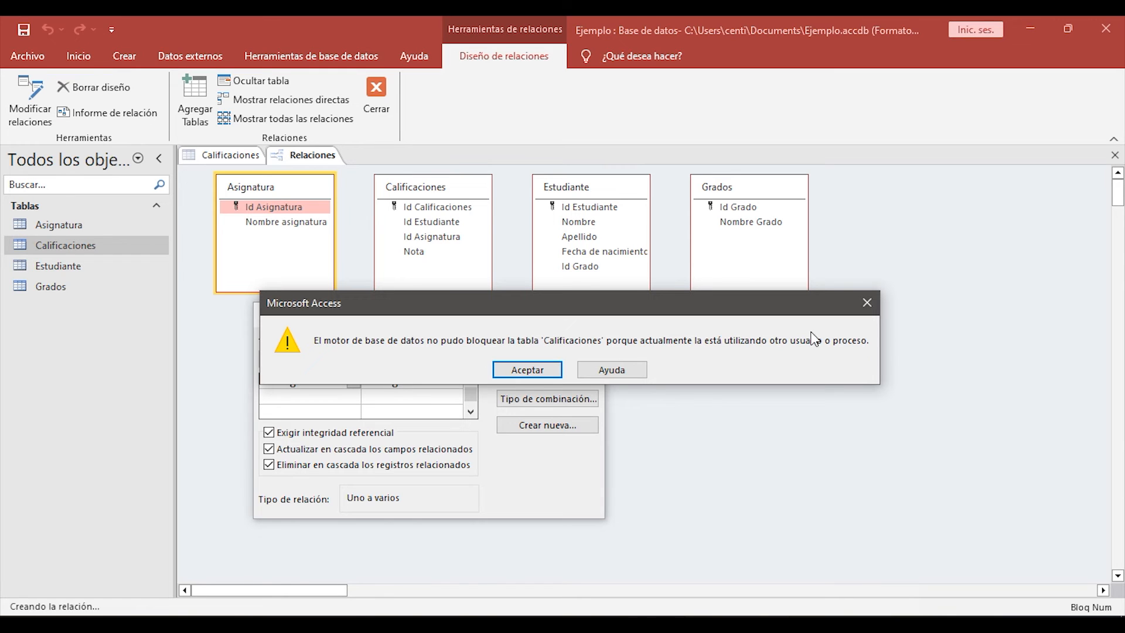
left_click(536, 370)
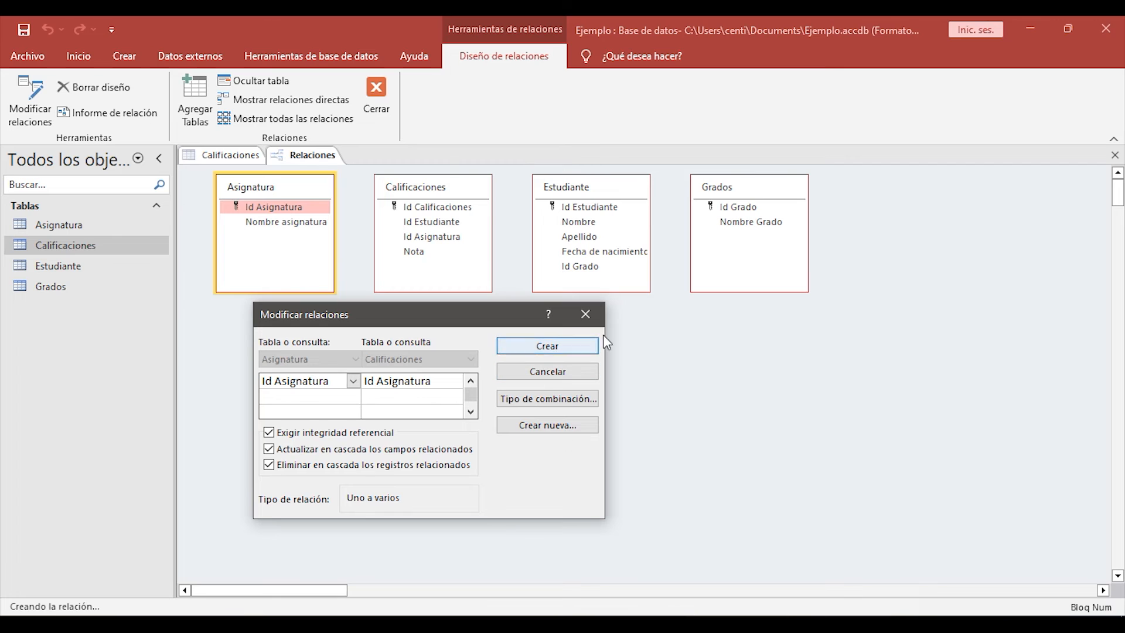
left_click(588, 320)
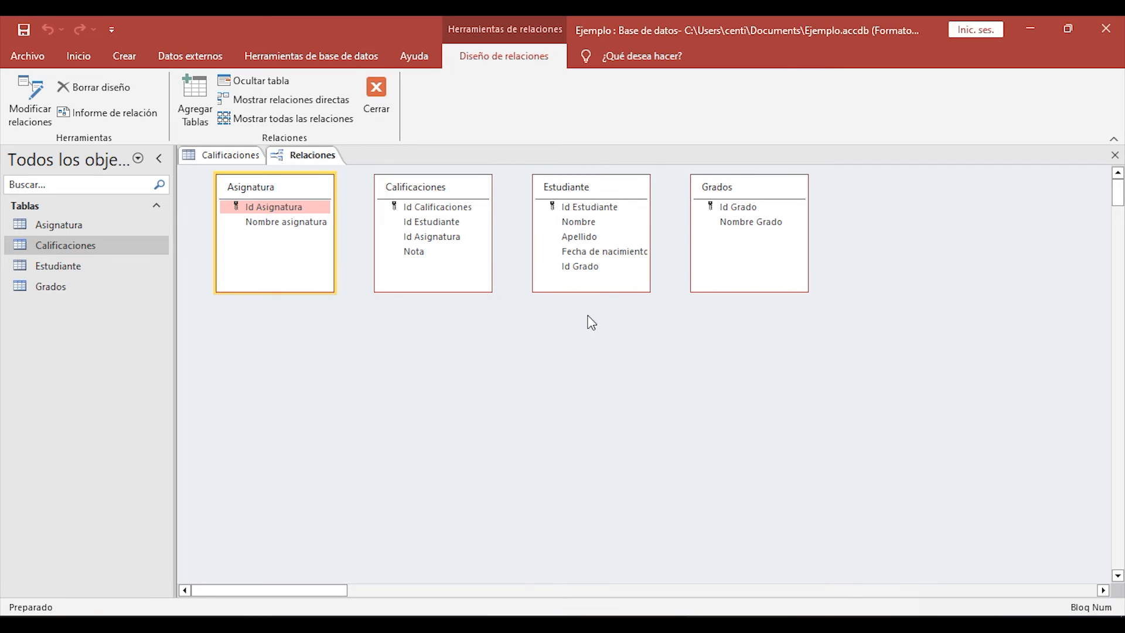
Close the open Calificaciones table, leaving only the relationships diagram open
left_click(227, 159)
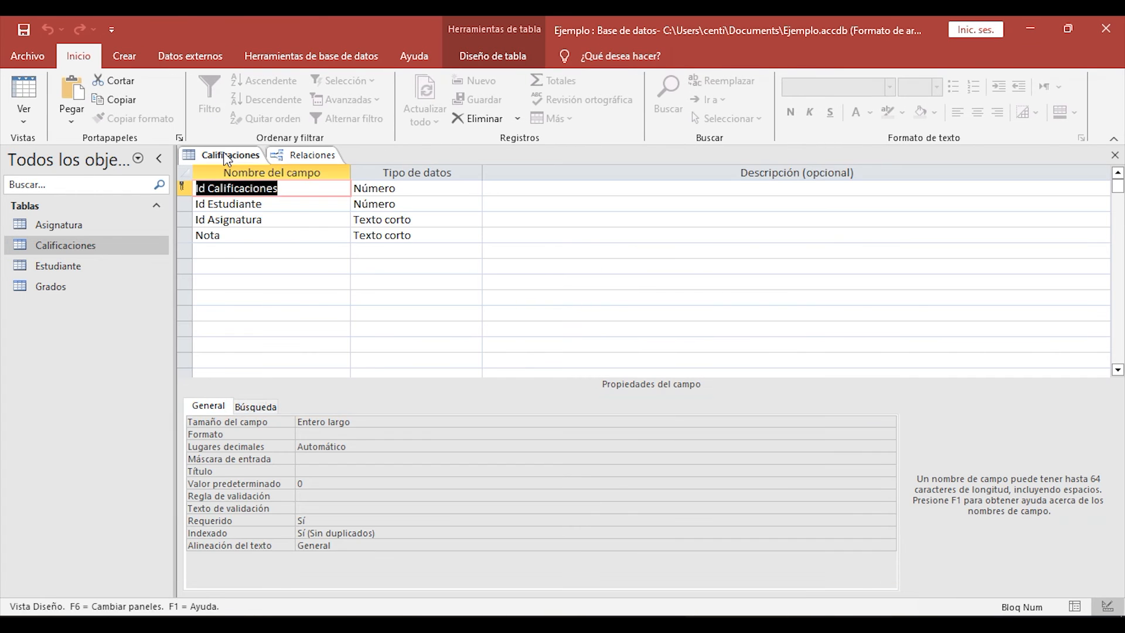
right_click(223, 153)
left_click(258, 182)
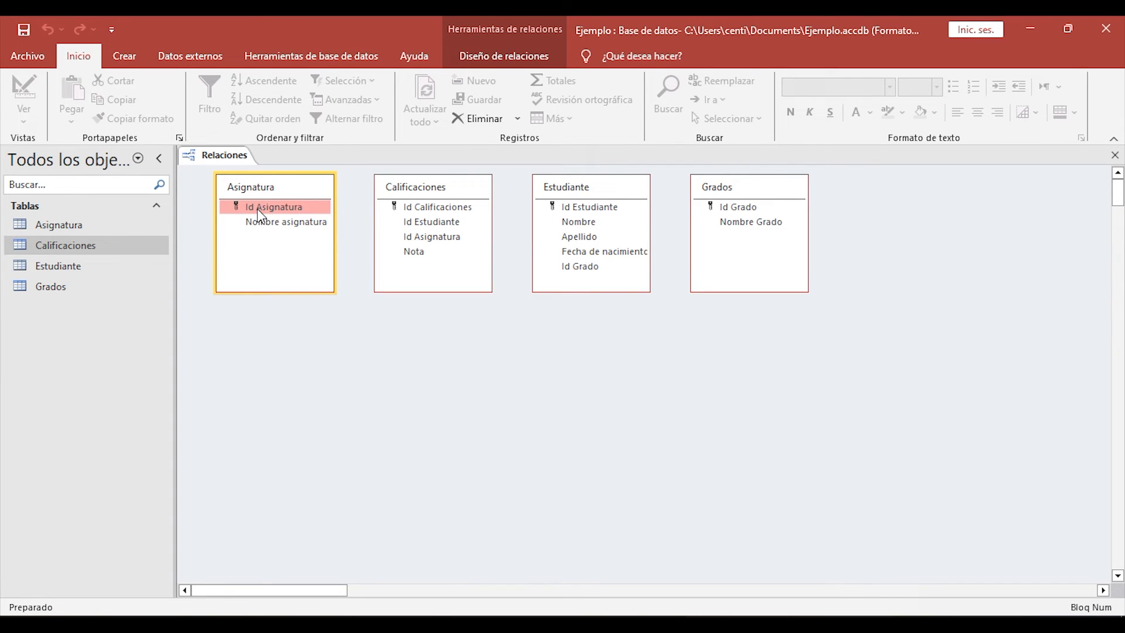
Try again to create the Id Asignatura relationship between Asignatura and Calificaciones, enforcing referential integrity with cascading updates and deletes
left_click_drag(257, 209, 420, 235)
left_click(402, 270)
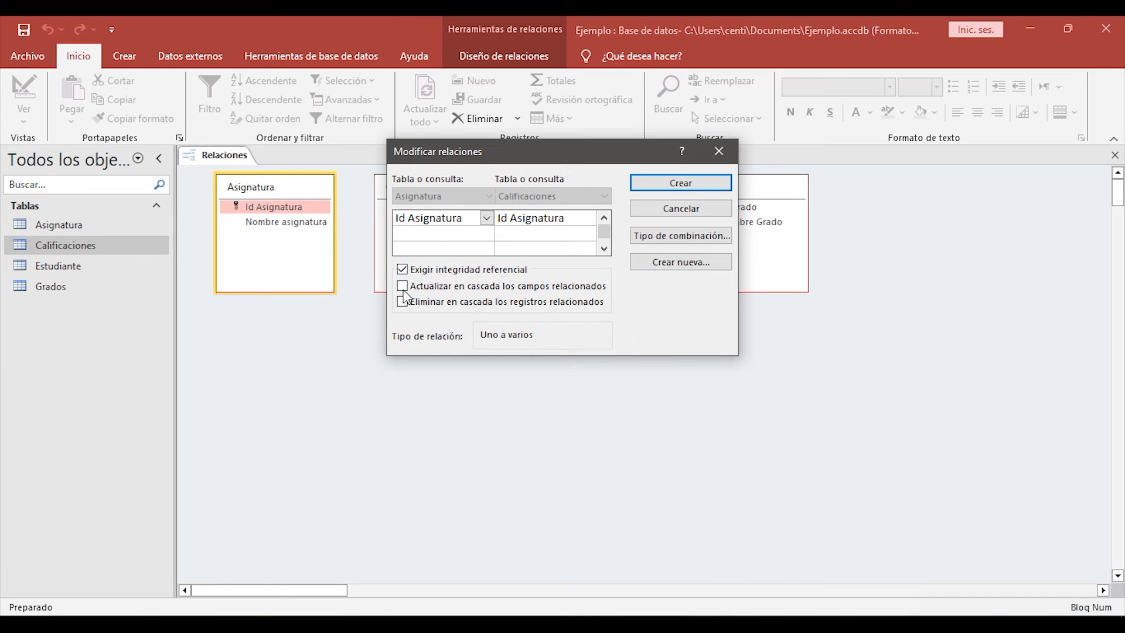
left_click(401, 286)
left_click(402, 301)
left_click(671, 186)
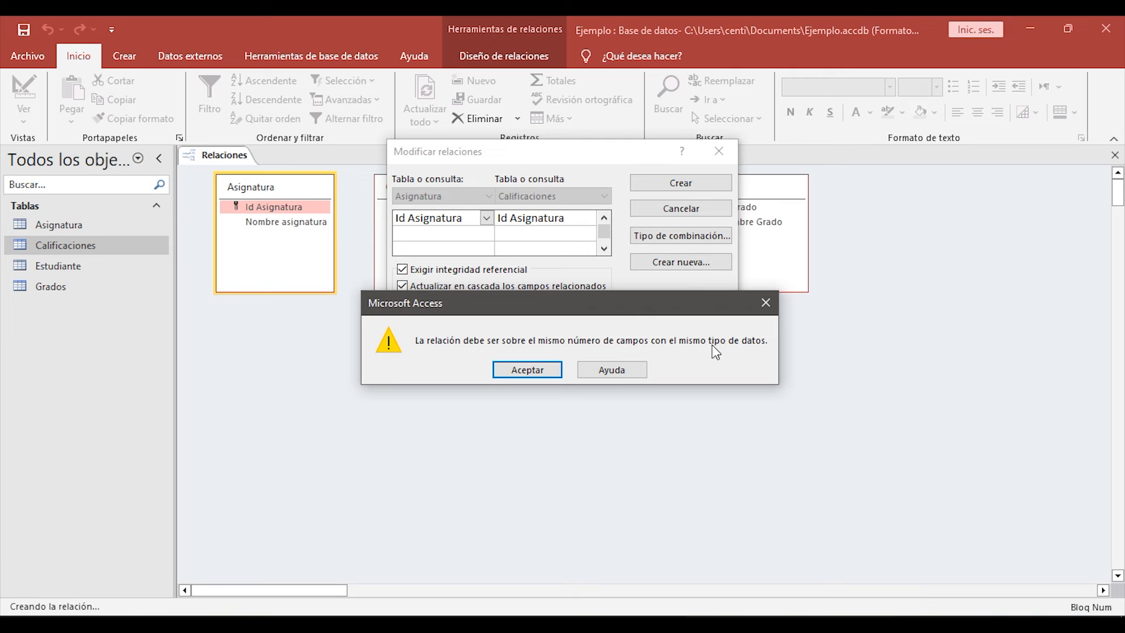
left_click(774, 304)
left_click(719, 151)
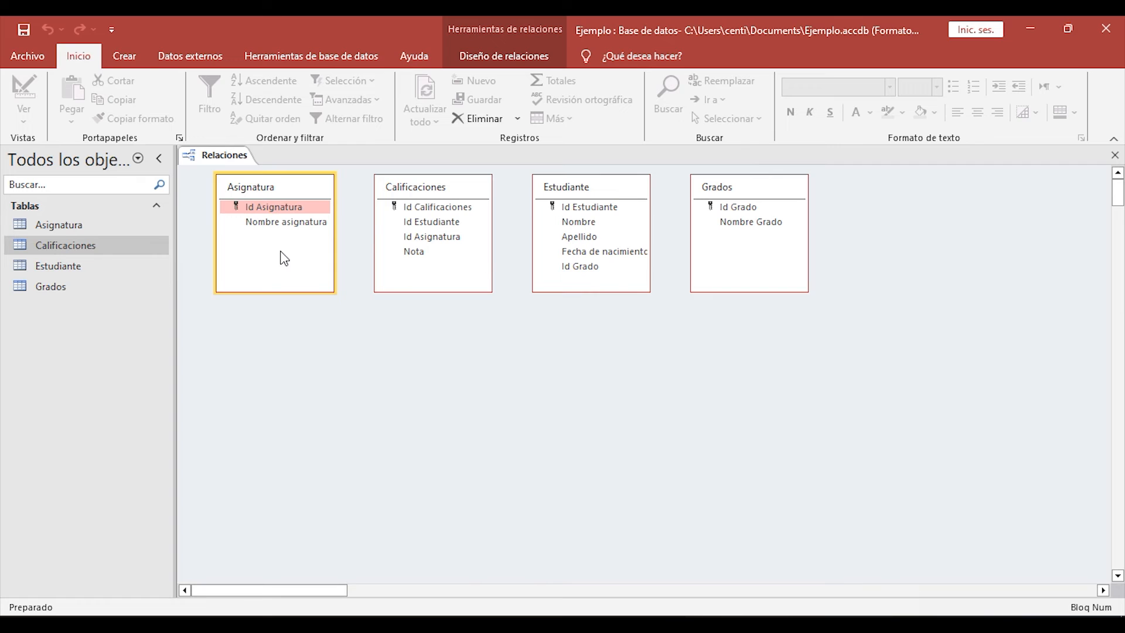
Open the Asignatura table in design view and check the data type of its Id Asignatura field
left_click(77, 229)
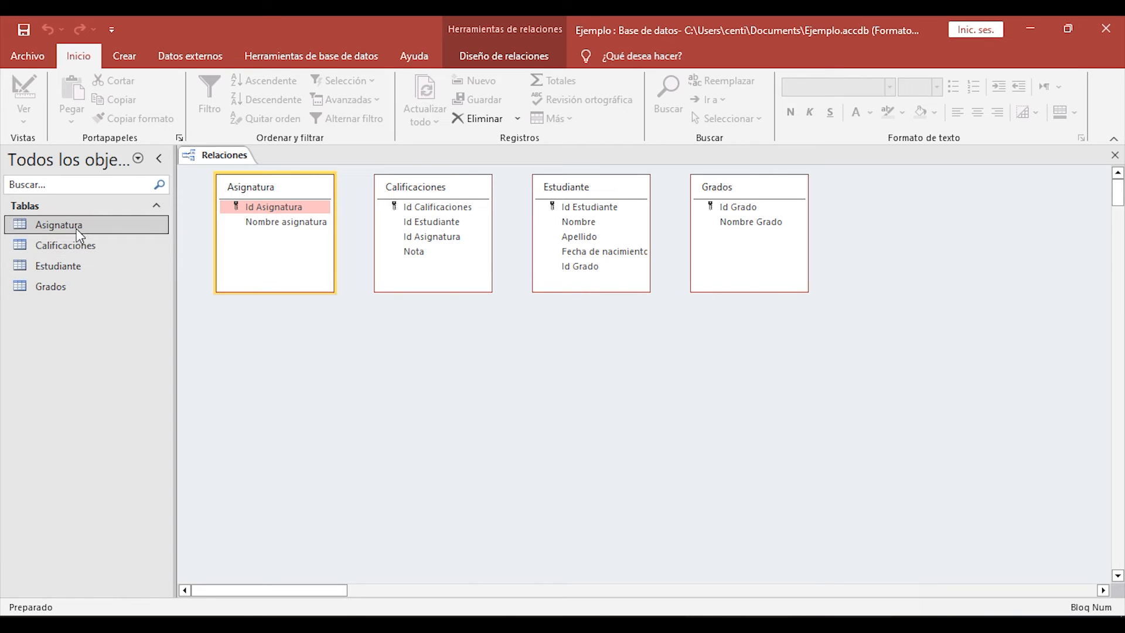
double_click(77, 229)
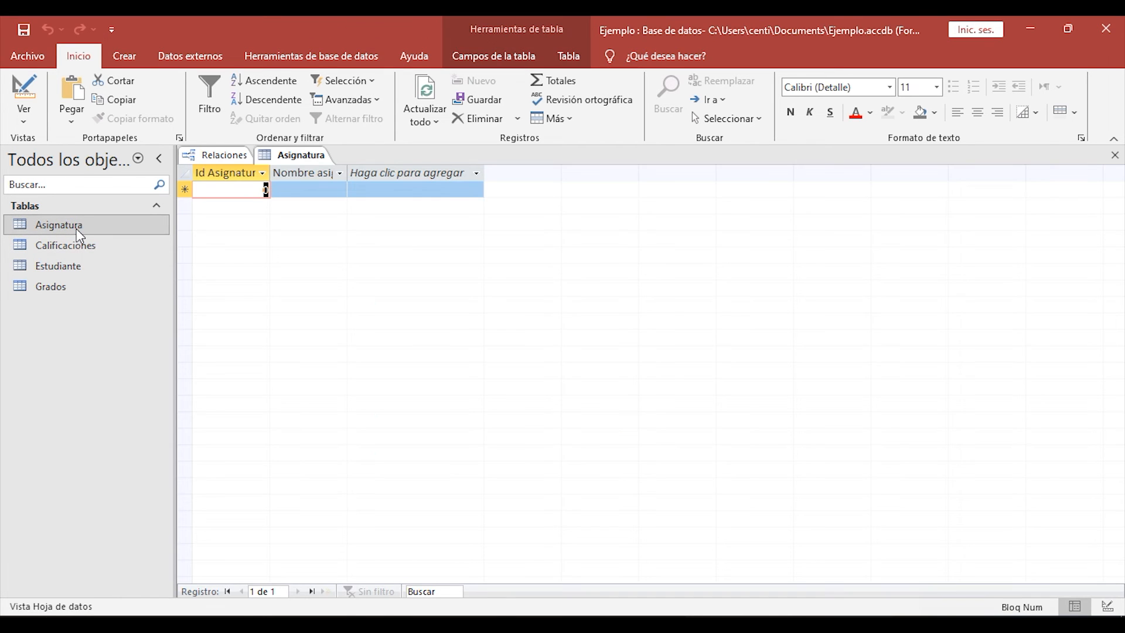
left_click(29, 97)
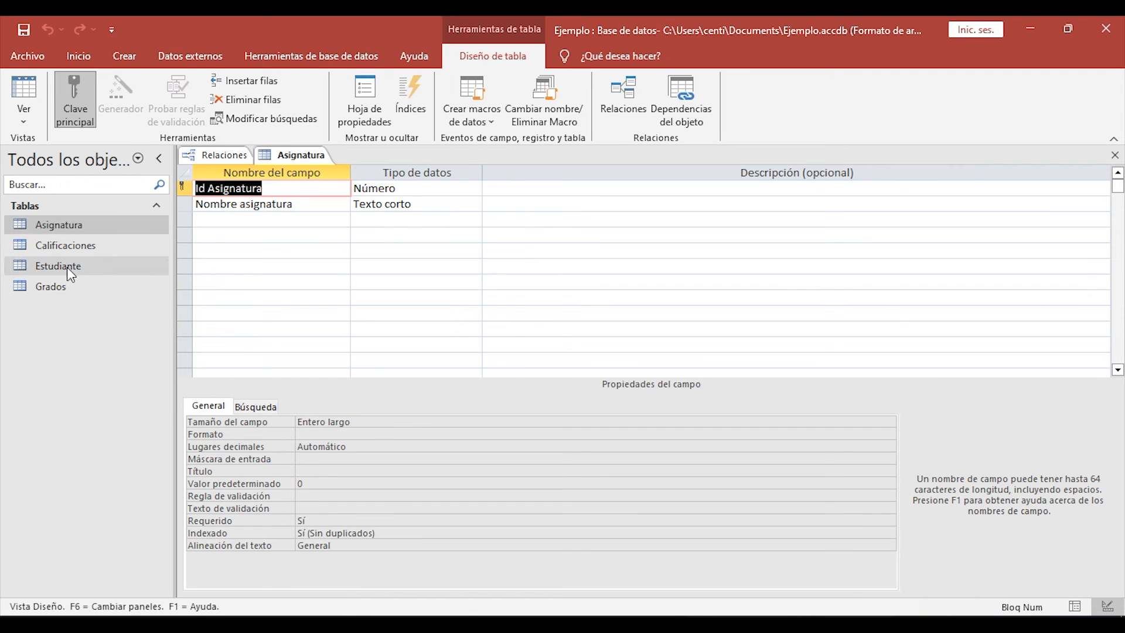
left_click(222, 155)
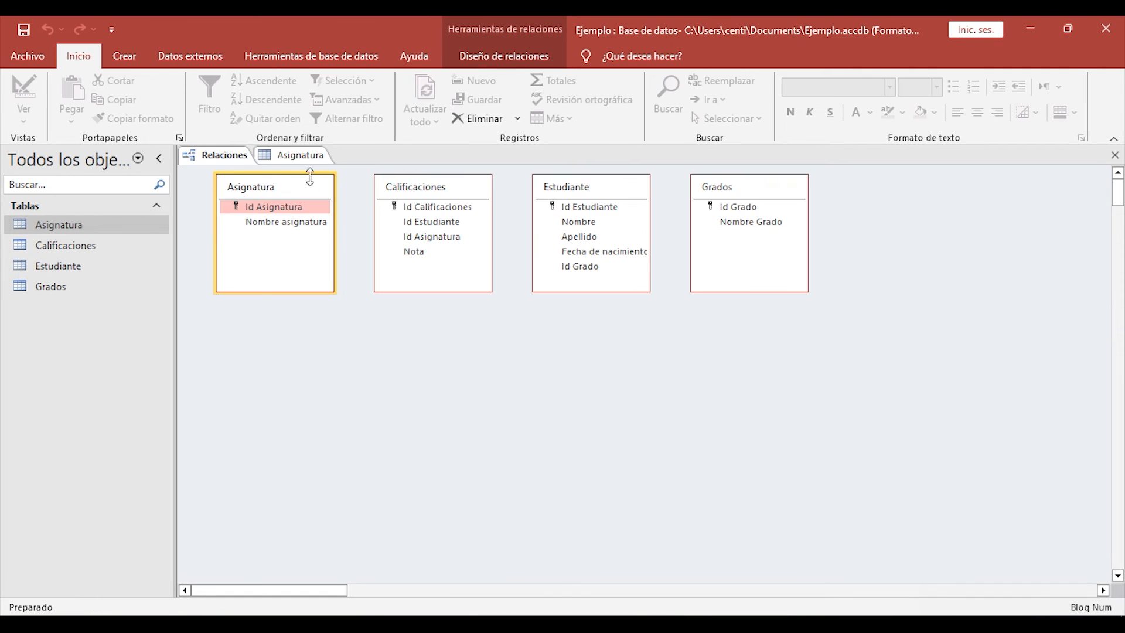
left_click(274, 155)
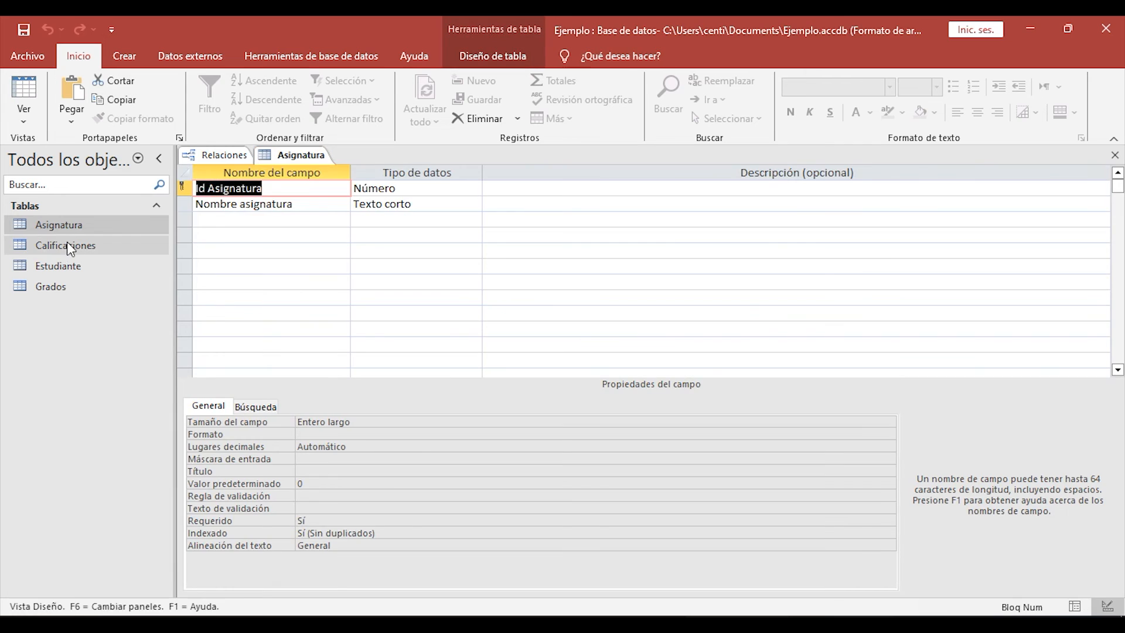
Open the Calificaciones table in design view and set the data type of Id Asignatura to Número
double_click(73, 245)
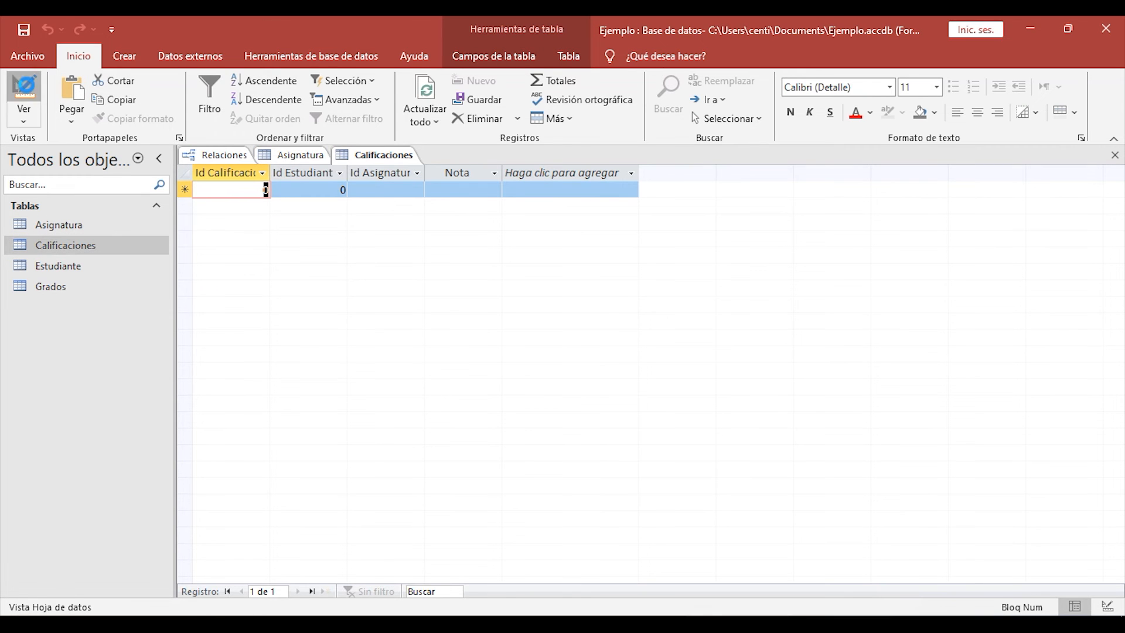
left_click(23, 94)
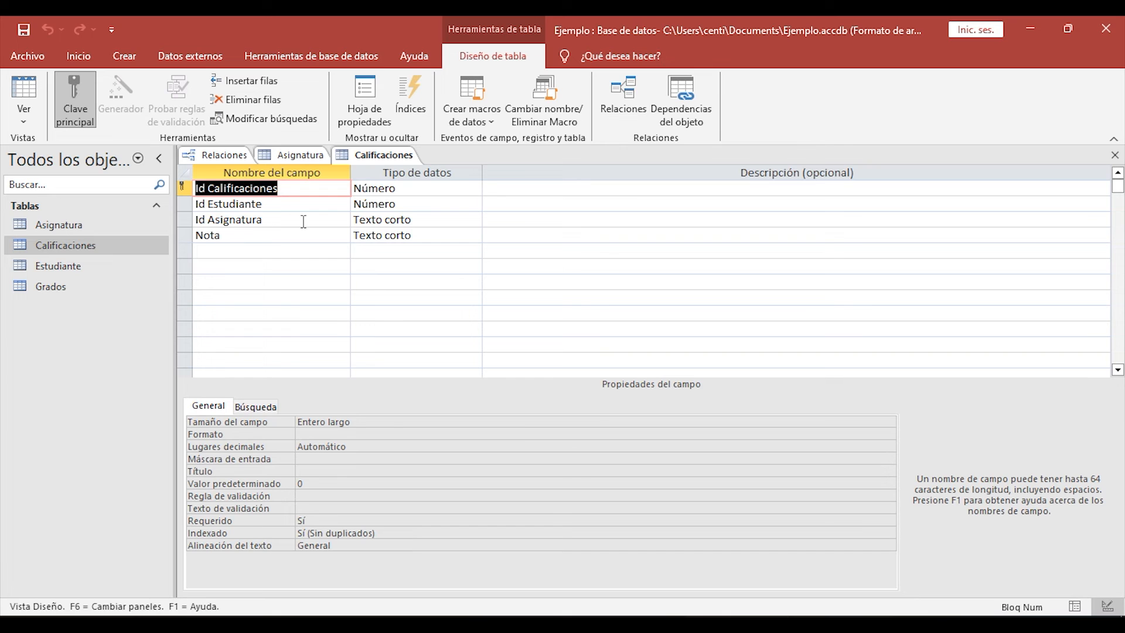
left_click(385, 221)
left_click(474, 220)
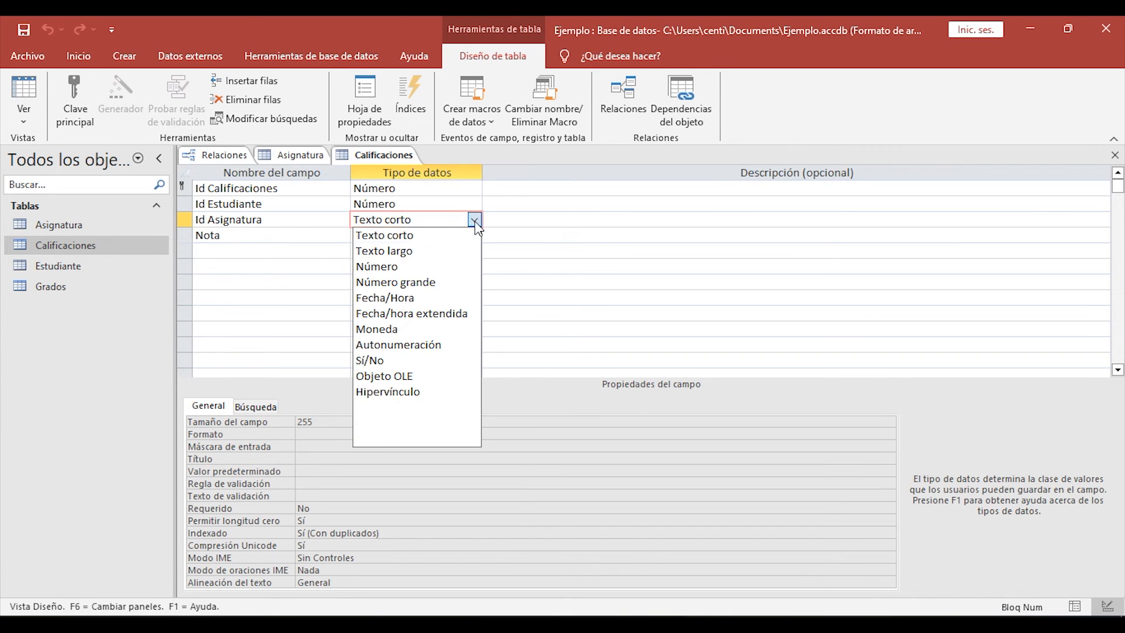
left_click(442, 268)
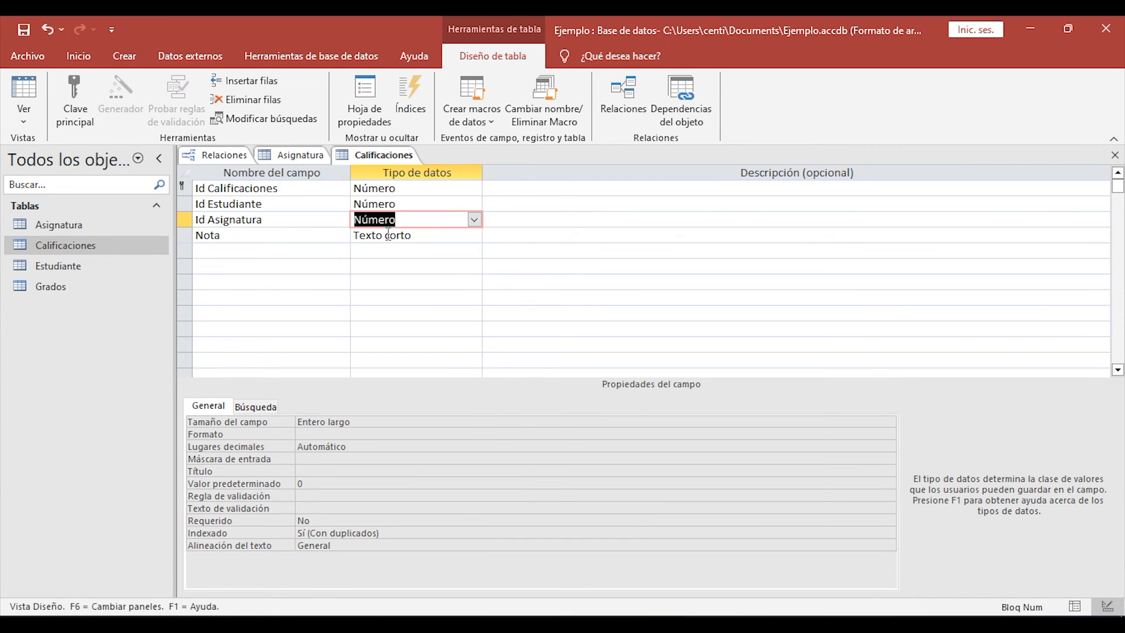
Compare Id Asignatura in both tables, and close Calificaciones and Asignatura, saving the Calificaciones design changes
left_click(280, 156)
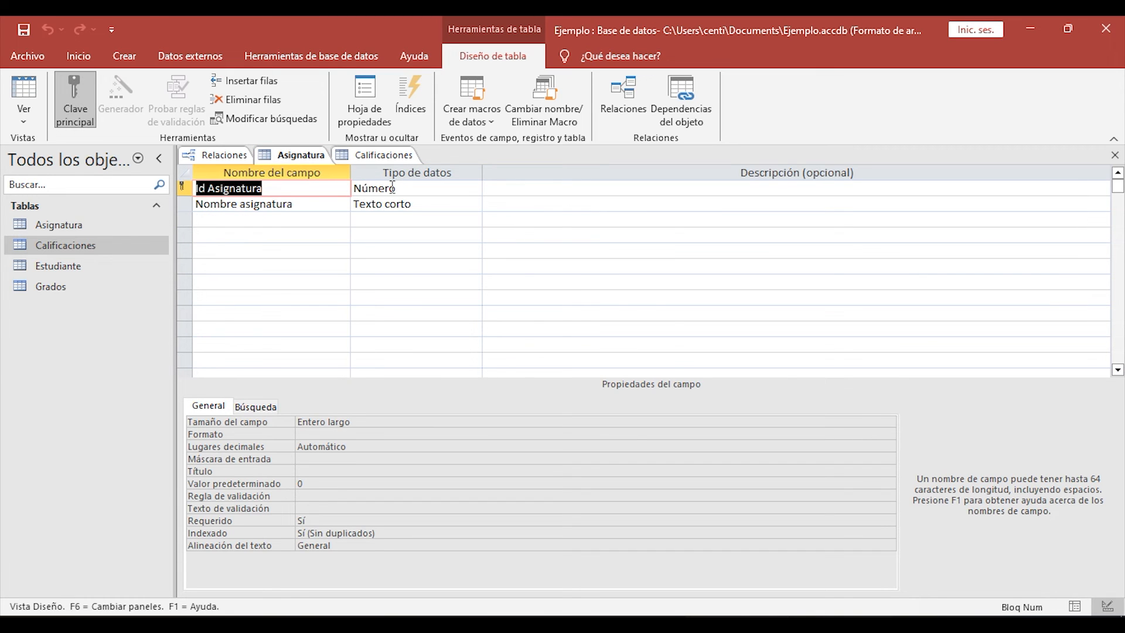
left_click(381, 155)
right_click(375, 155)
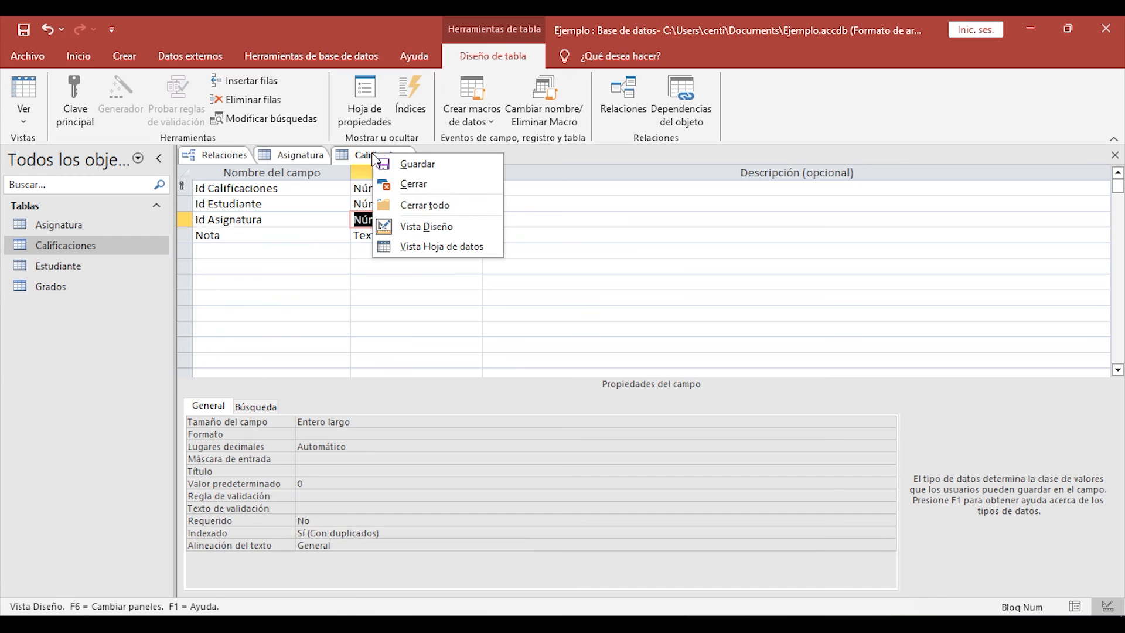
left_click(404, 185)
left_click(498, 371)
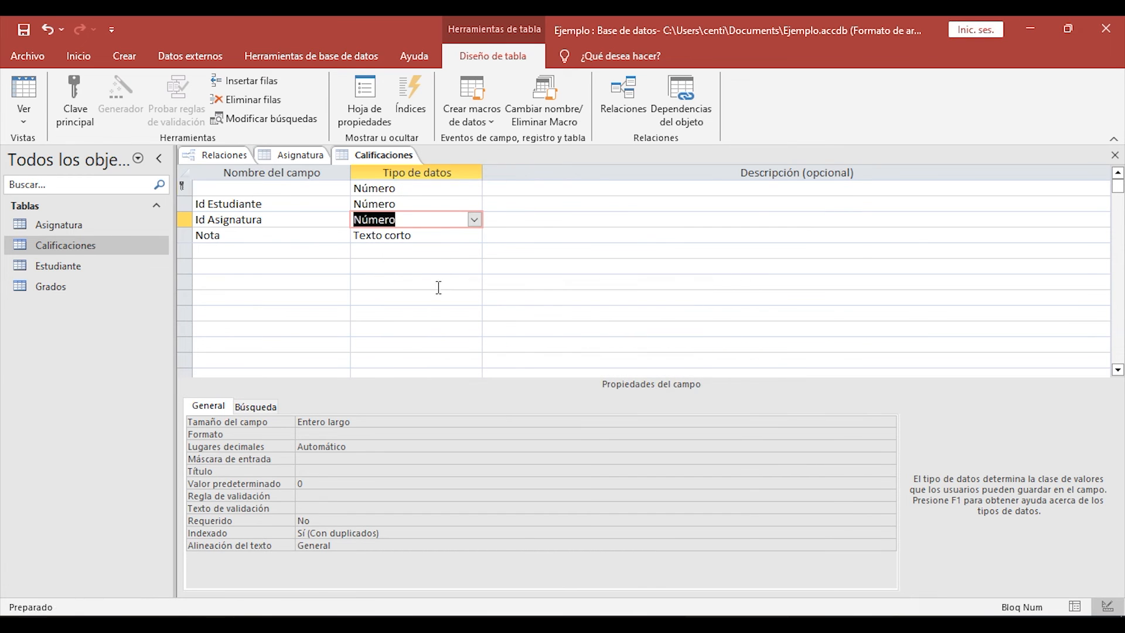
right_click(269, 139)
right_click(255, 149)
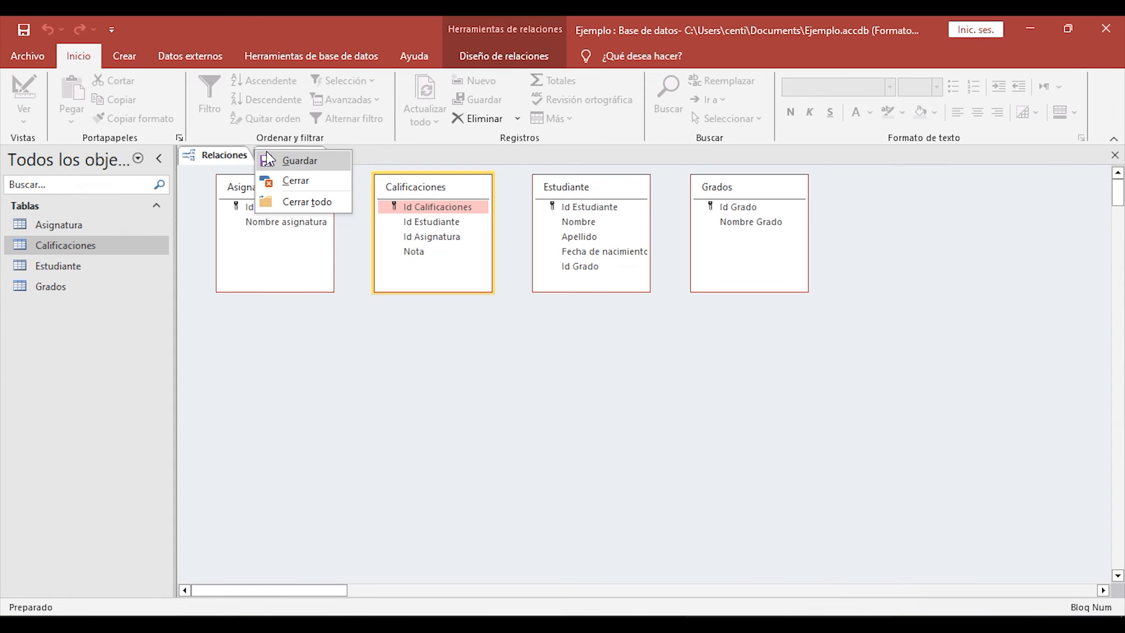
left_click(375, 164)
right_click(293, 155)
left_click(326, 178)
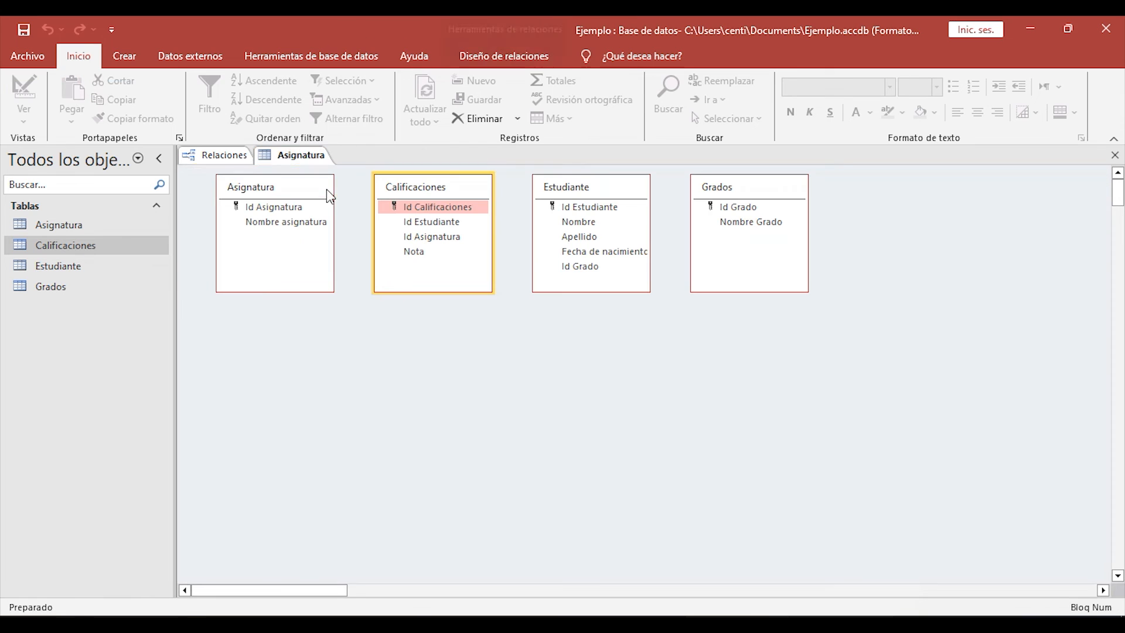
Relate Id Asignatura in Asignatura to Id Asignatura in Calificaciones, enforcing referential integrity with cascading updates and deletes
left_click(289, 222)
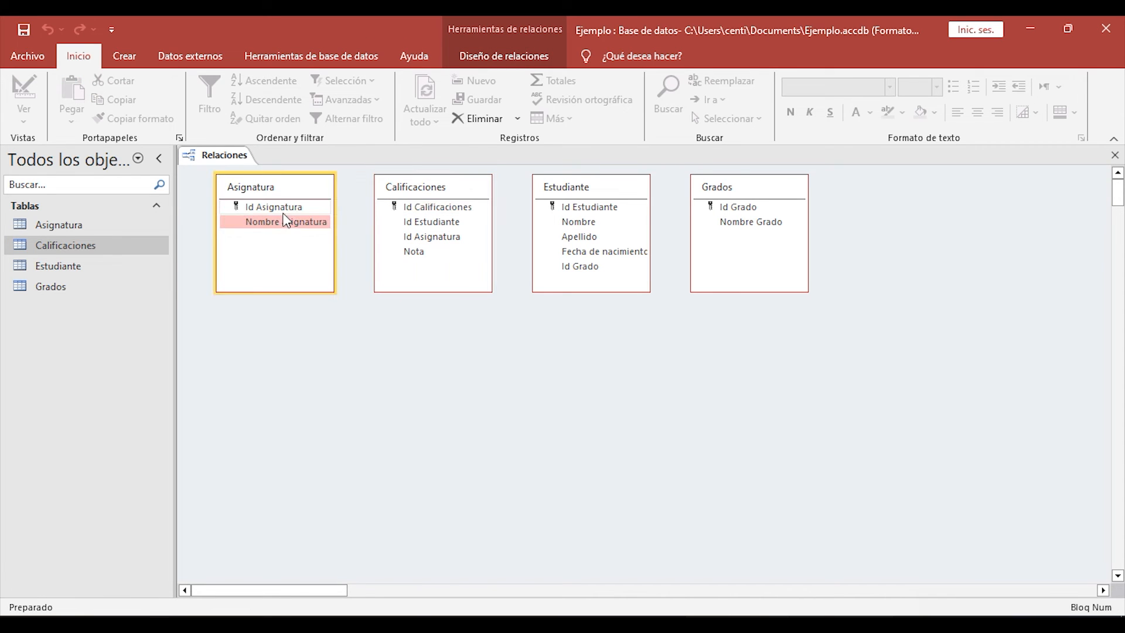
left_click(274, 208)
left_click_drag(259, 203, 413, 236)
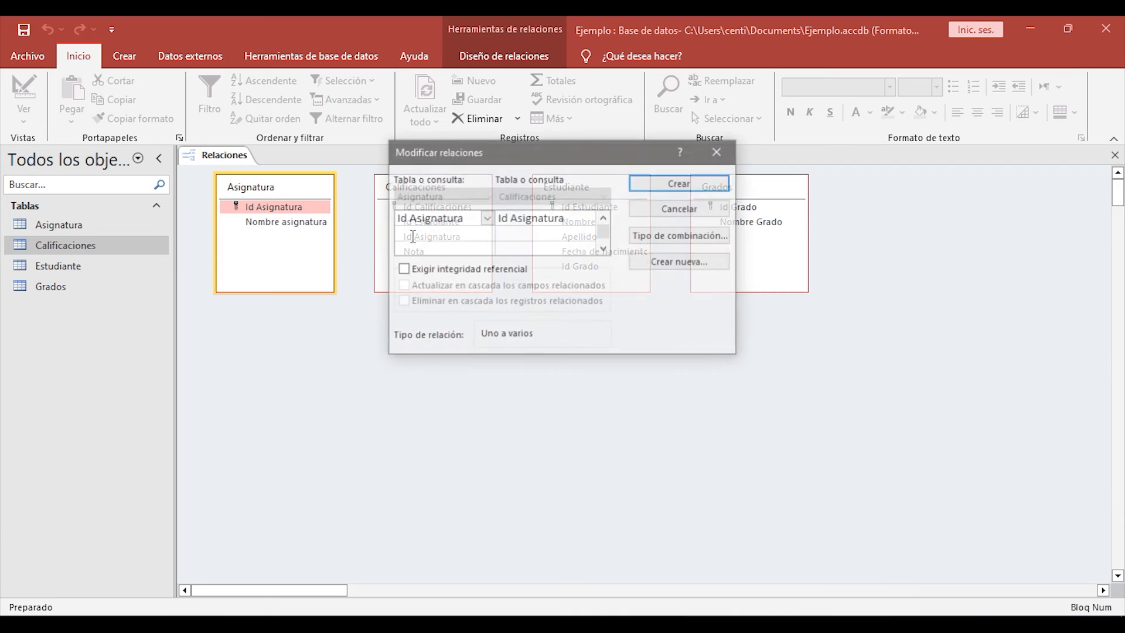
left_click(403, 269)
left_click(403, 286)
left_click(404, 302)
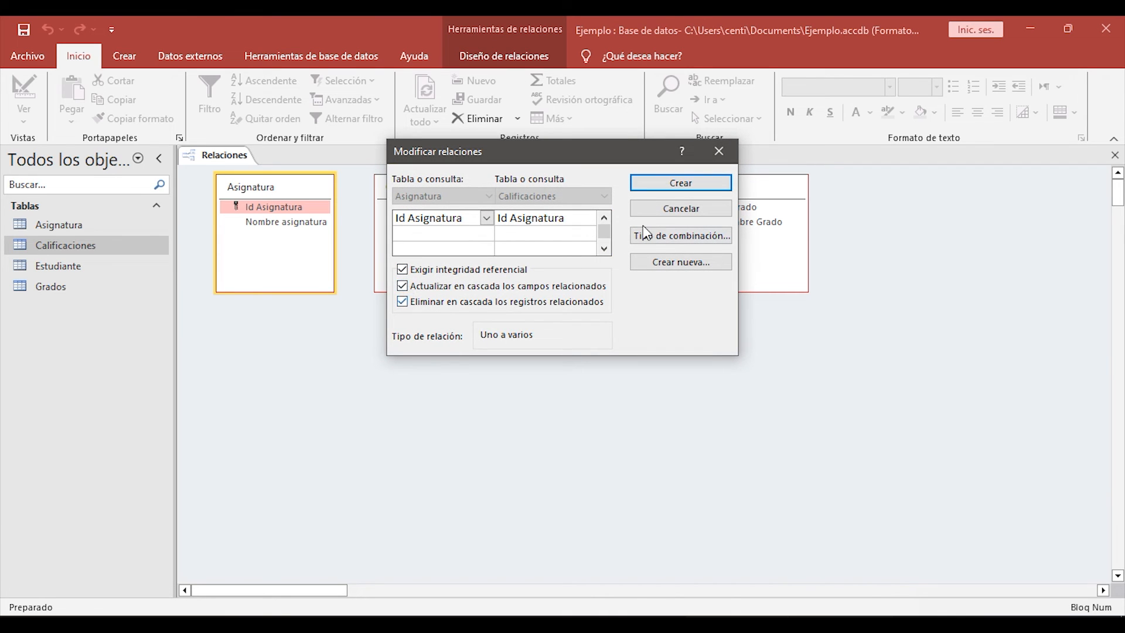
left_click(673, 186)
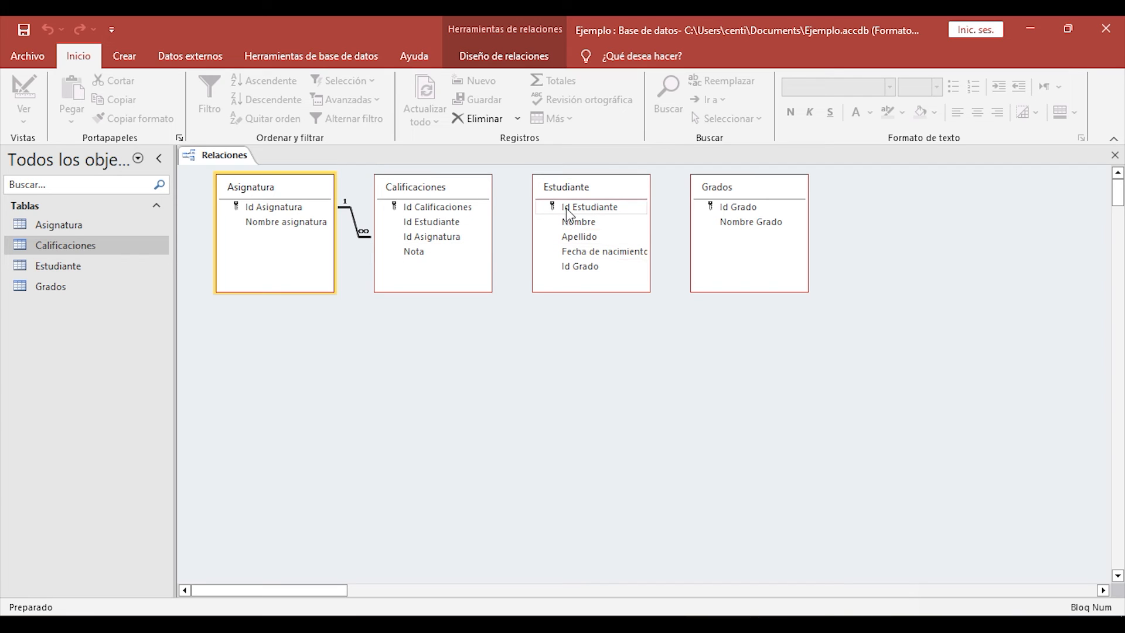
Relate Id Estudiante in Estudiante to Id Estudiante in Calificaciones, enforcing referential integrity with cascading updates and deletes
left_click_drag(568, 212, 432, 223)
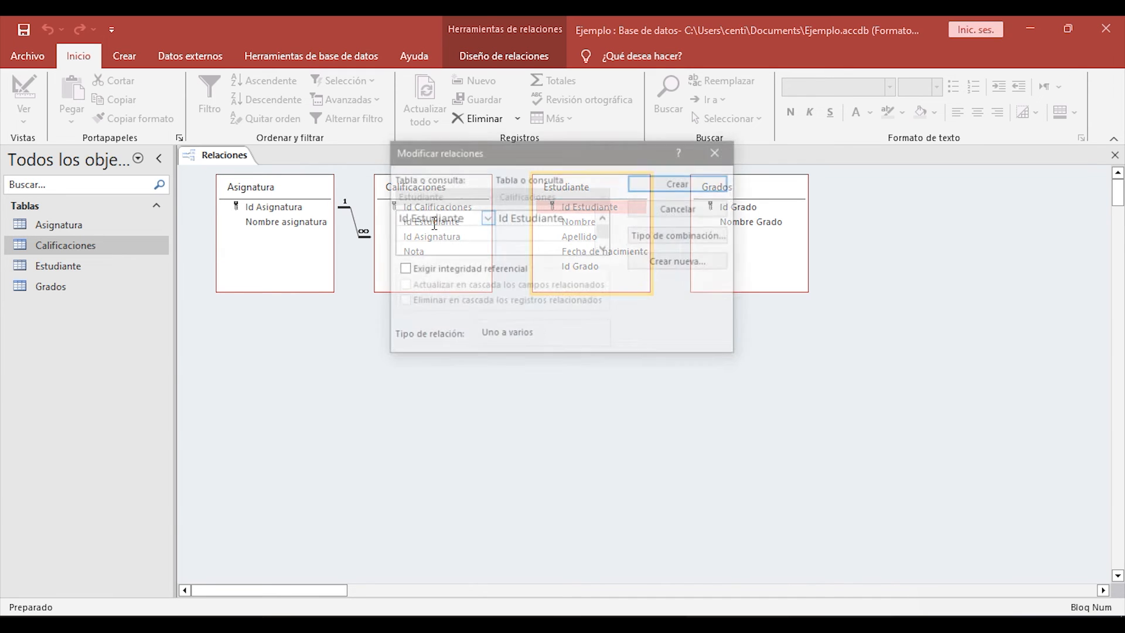
left_click_drag(521, 157, 520, 321)
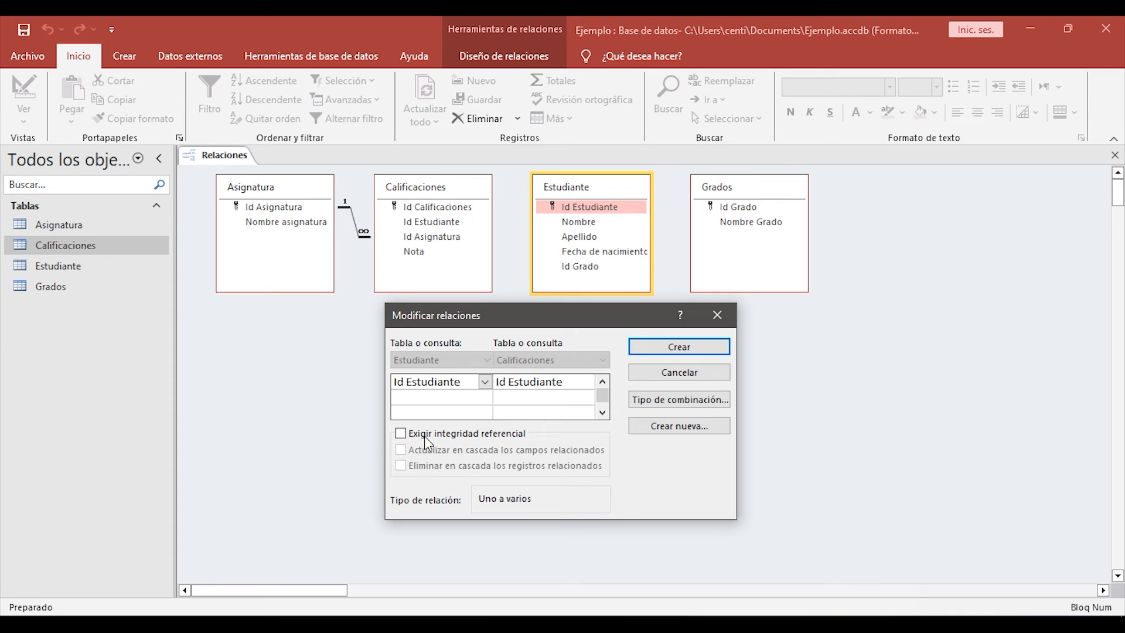
left_click(401, 435)
left_click(401, 450)
left_click(400, 466)
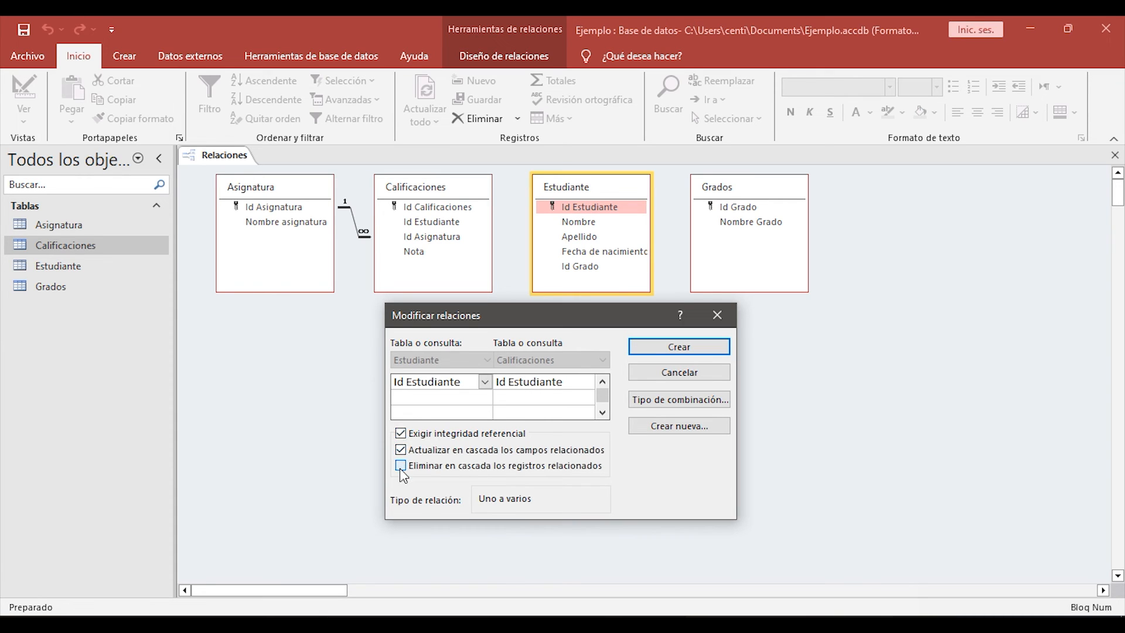
left_click(669, 352)
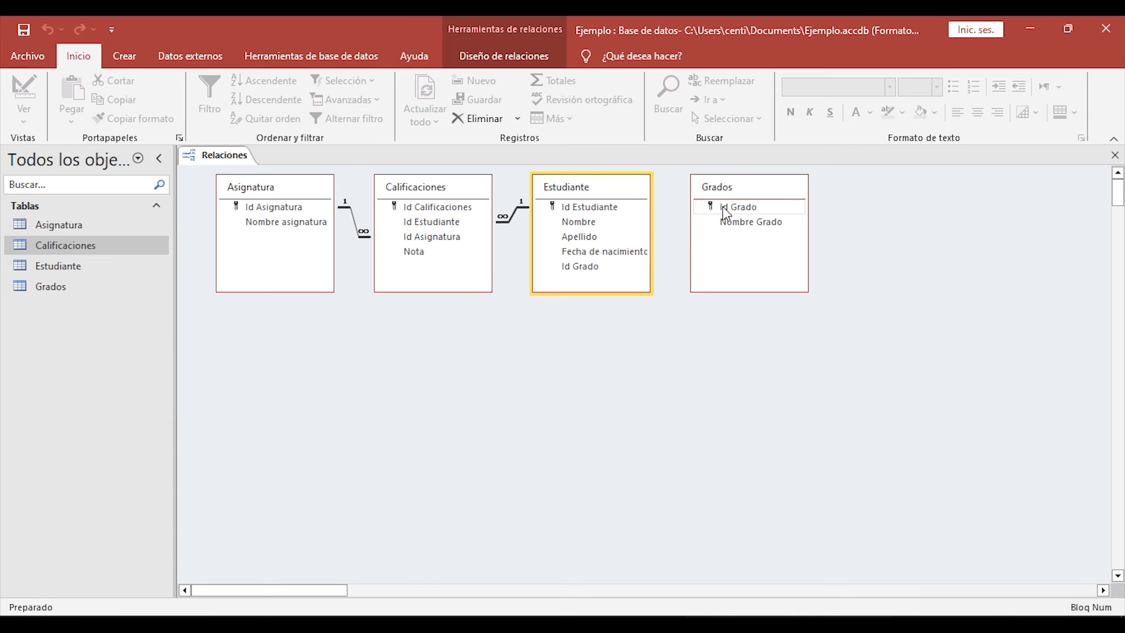
Relate Id Grado in Grados to Id Grado in Estudiante, enforcing referential integrity with cascading updates and deletes
left_click_drag(724, 209, 582, 268)
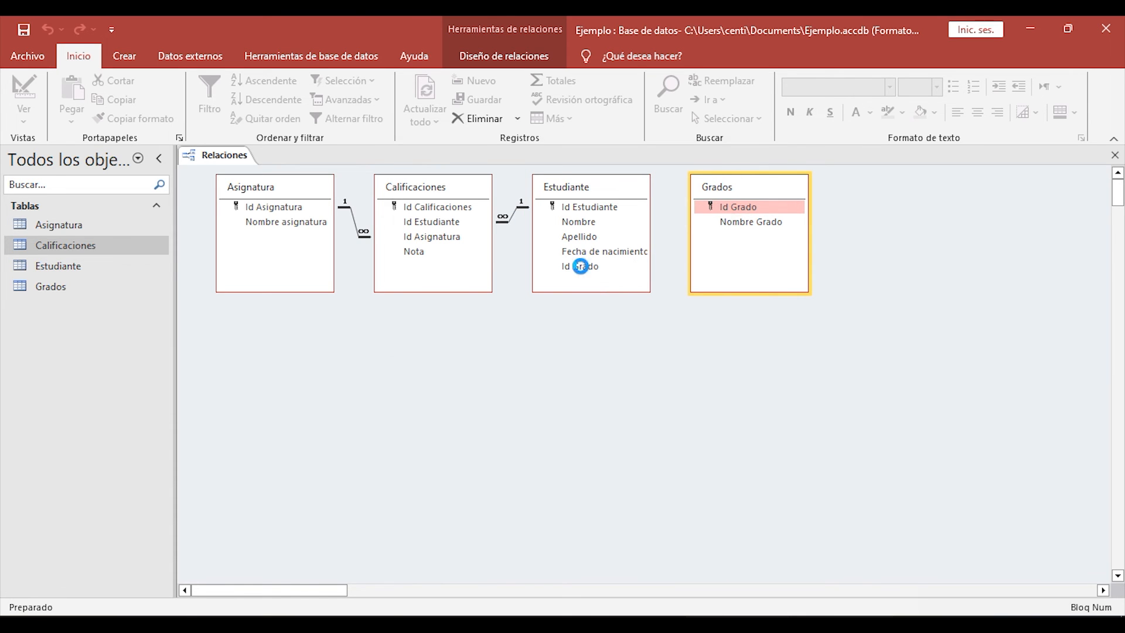
left_click(402, 269)
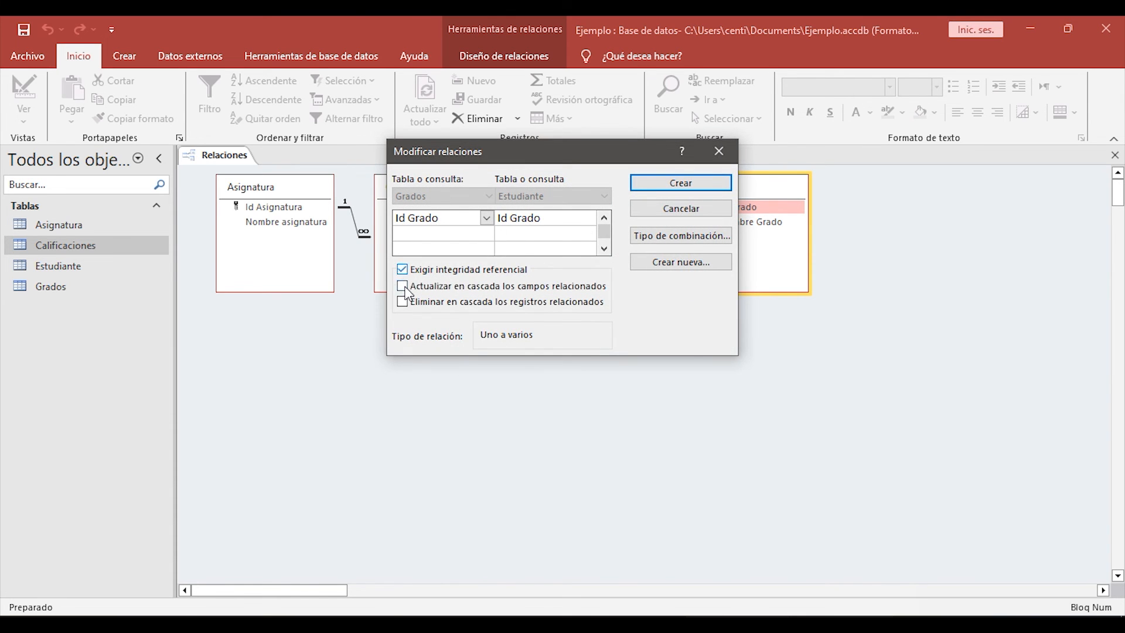
left_click(401, 285)
left_click(402, 301)
left_click(656, 191)
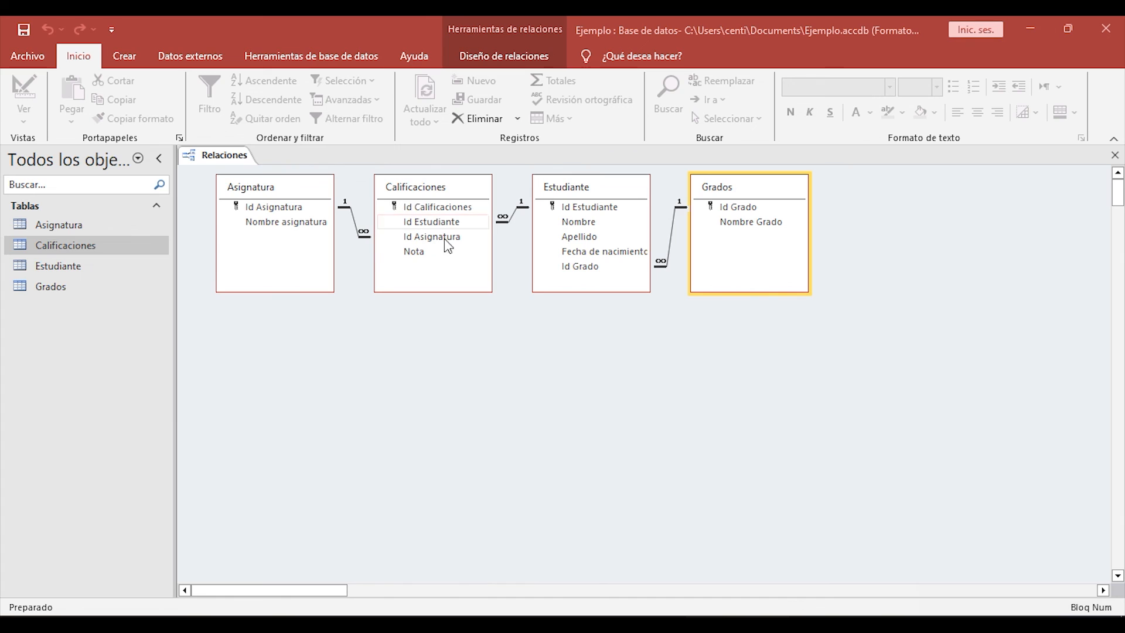
left_click(302, 221)
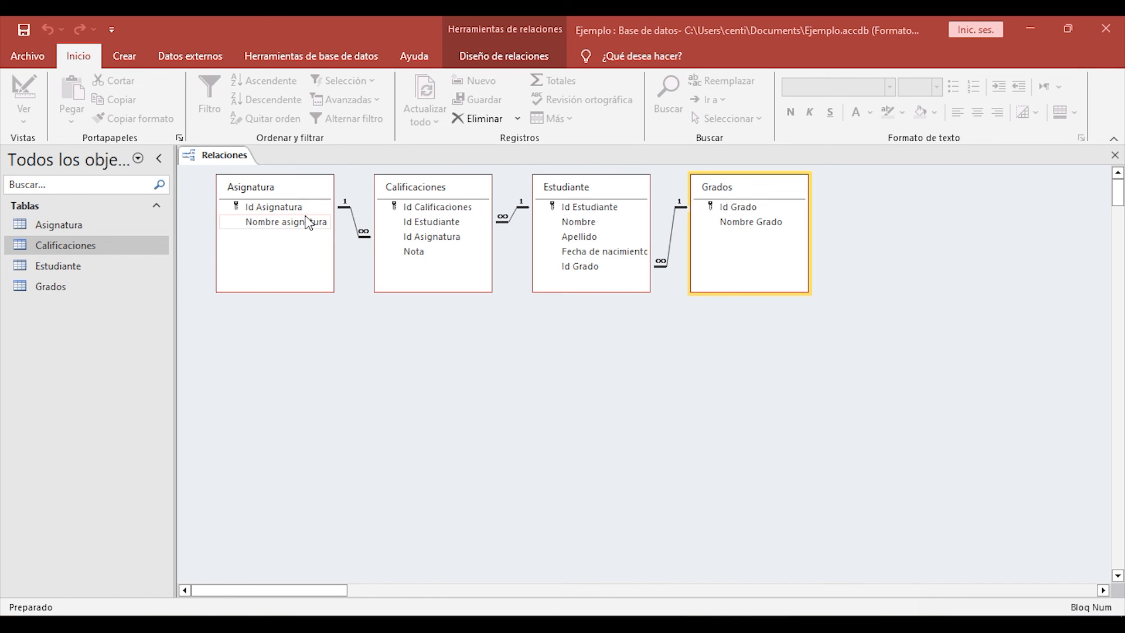